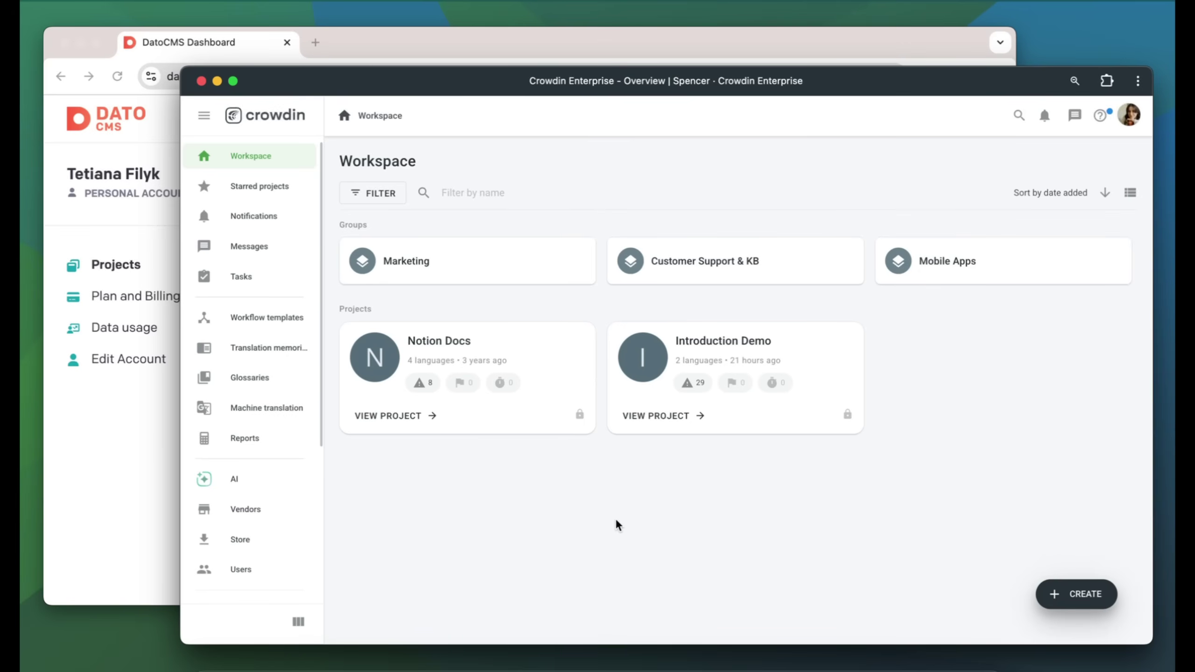
# Search the Store for 'dato' and install the DatoCMS app
pyautogui.click(248, 540)
pyautogui.click(470, 187)
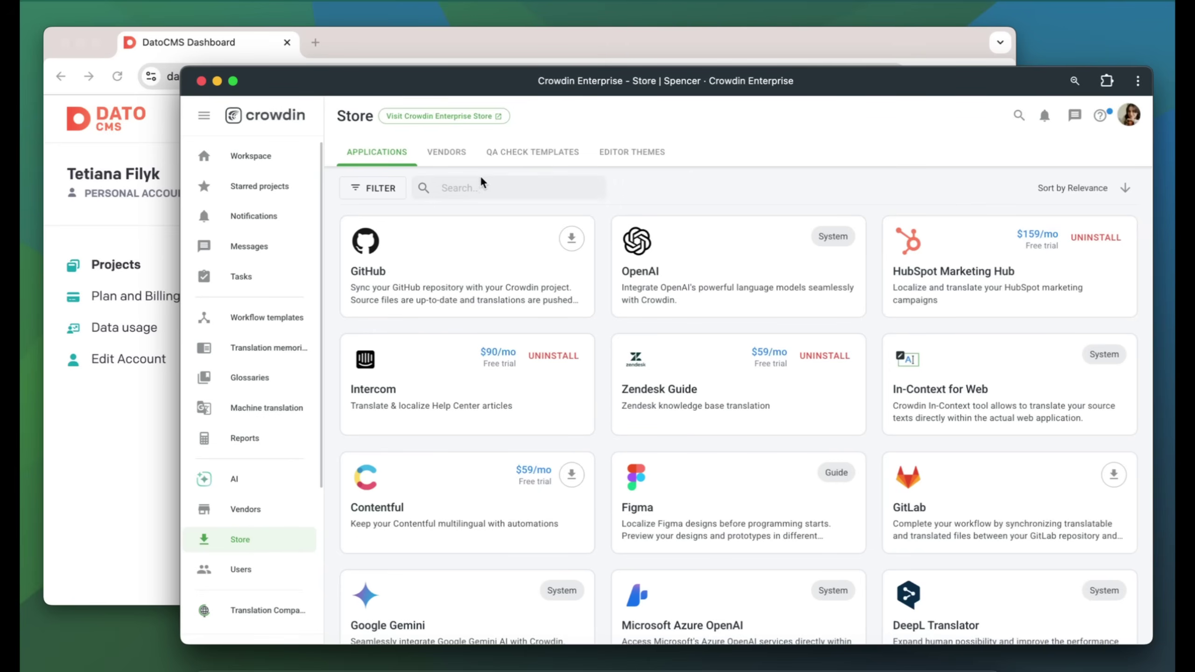
pyautogui.write('dato')
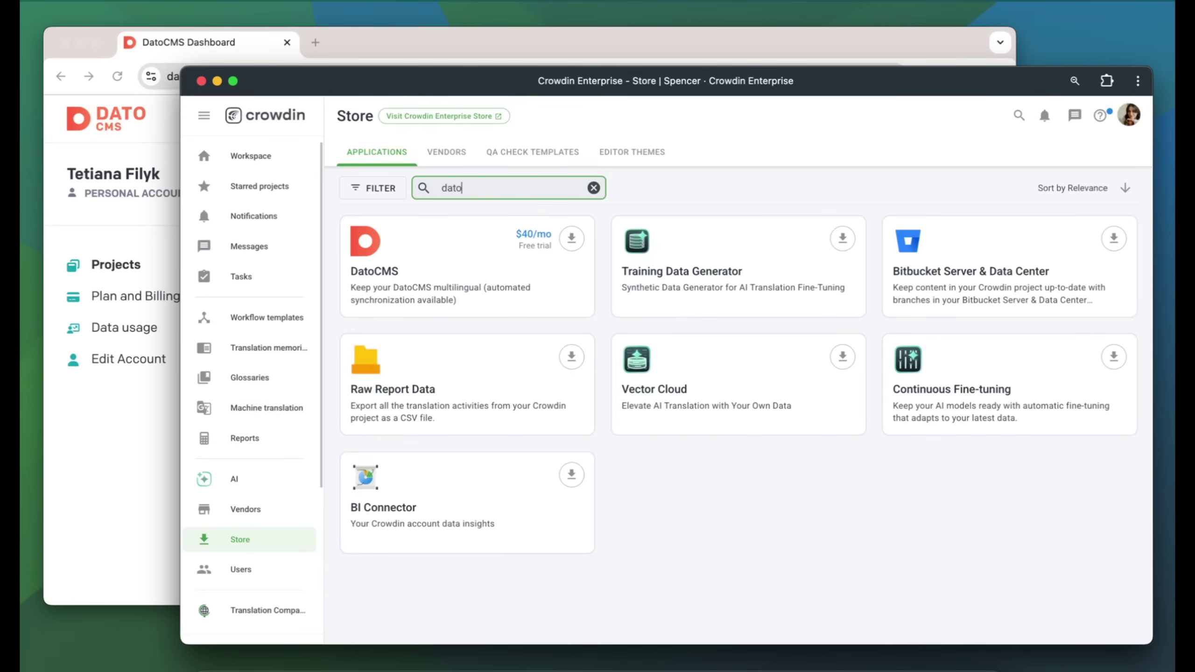
pyautogui.click(560, 239)
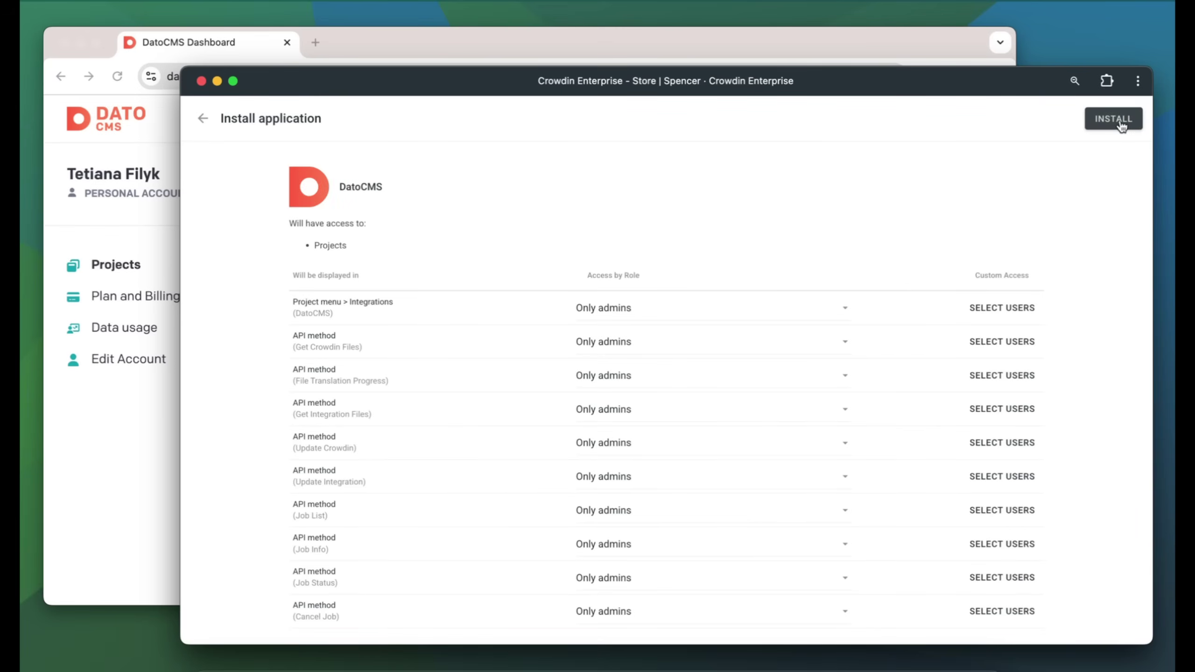
pyautogui.click(1119, 118)
# In Introduction Demo's Integrations, filter by 'dato' and open the DatoCMS integration
pyautogui.click(254, 151)
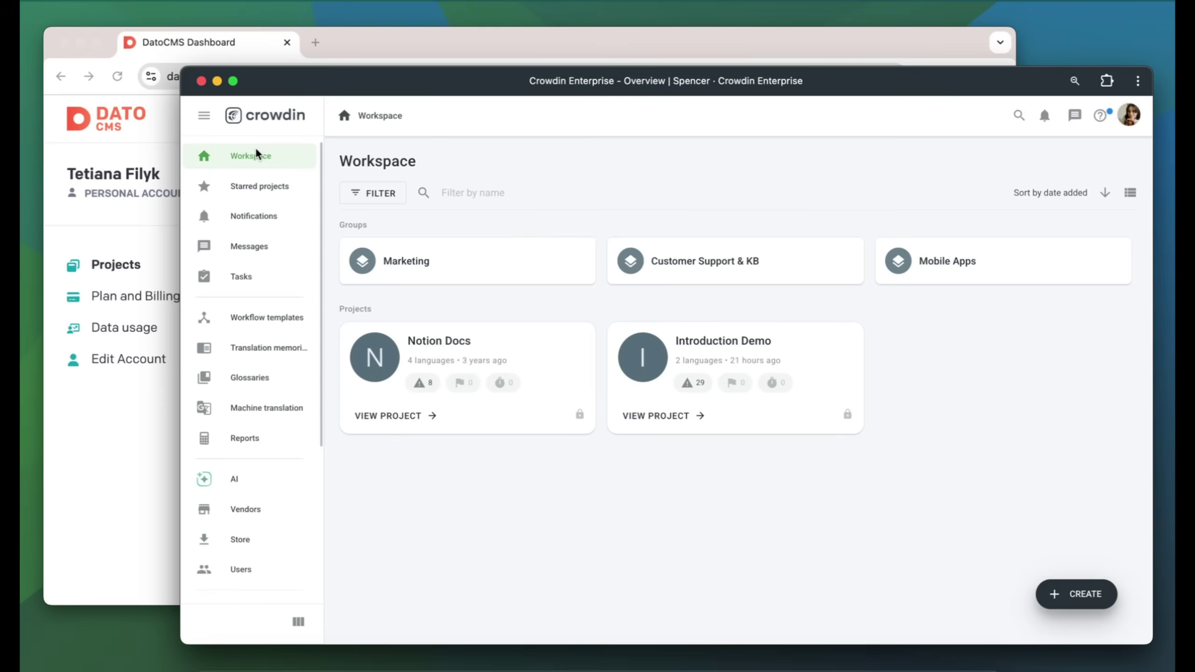
pyautogui.click(738, 346)
pyautogui.click(229, 424)
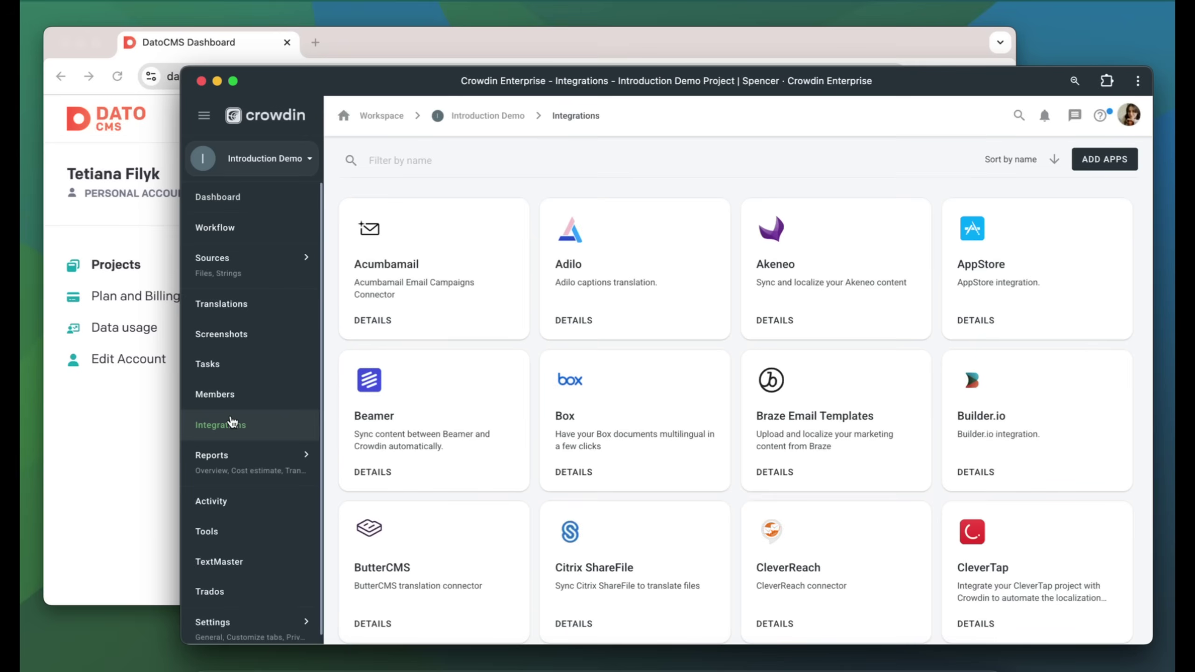
pyautogui.click(405, 160)
pyautogui.write('dato')
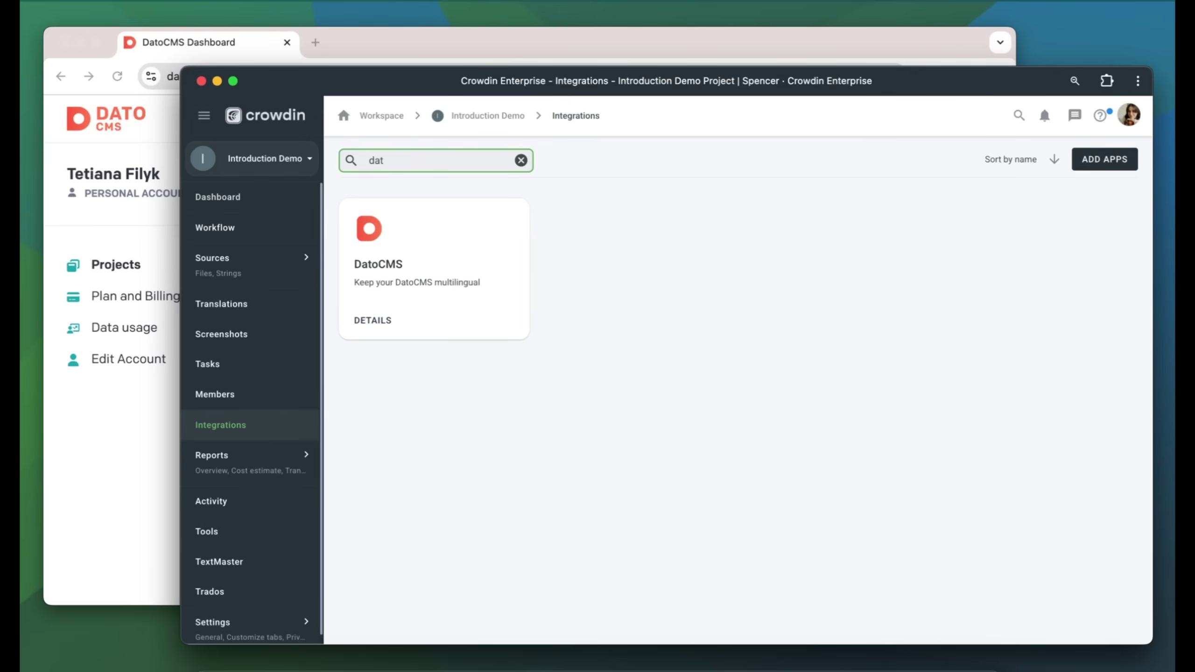
pyautogui.click(414, 254)
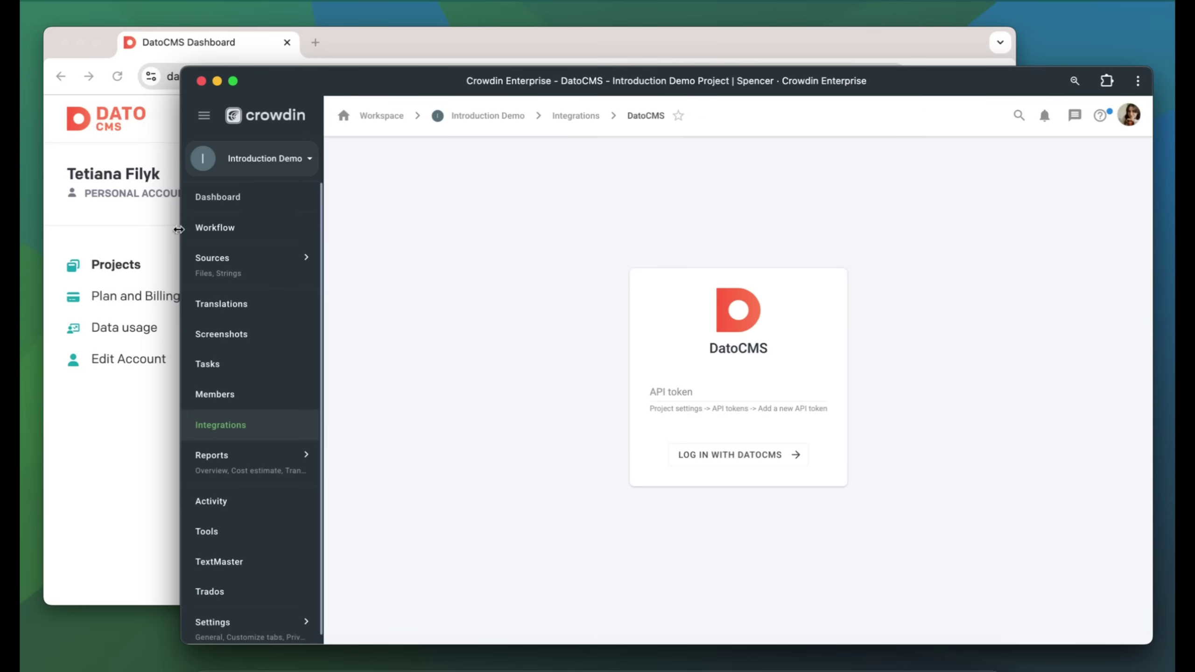
# Add French (fr) next to English in Marketing Website's Locales & Timezone settings and save
pyautogui.click(149, 220)
pyautogui.click(816, 412)
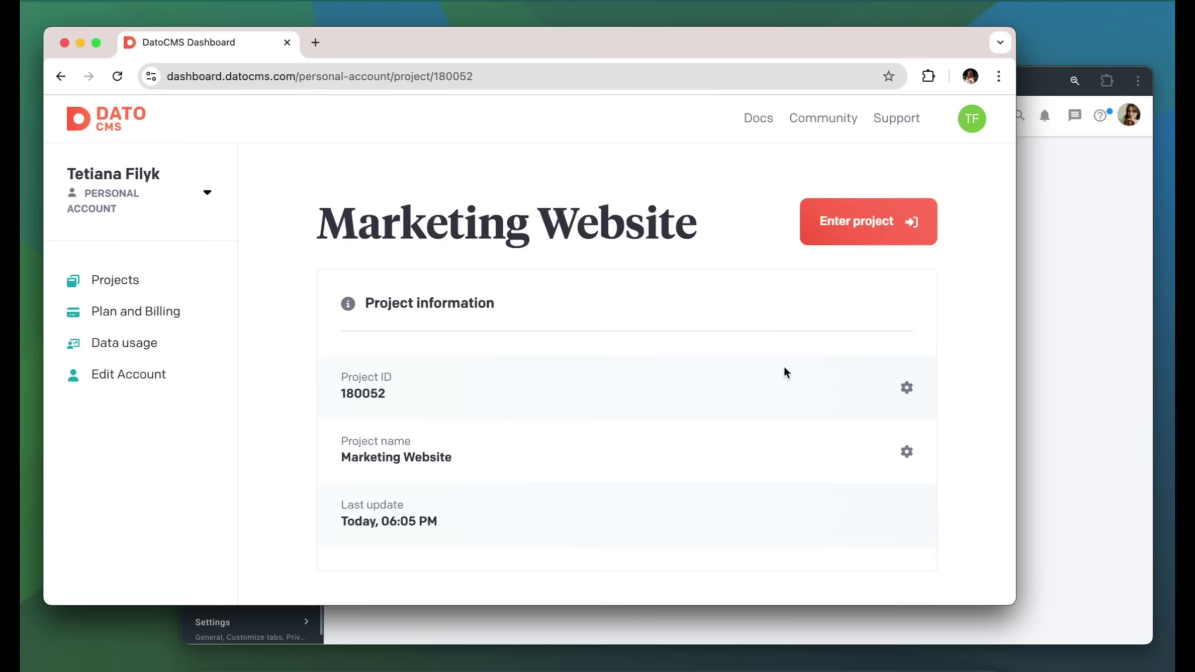
pyautogui.click(862, 225)
pyautogui.click(414, 151)
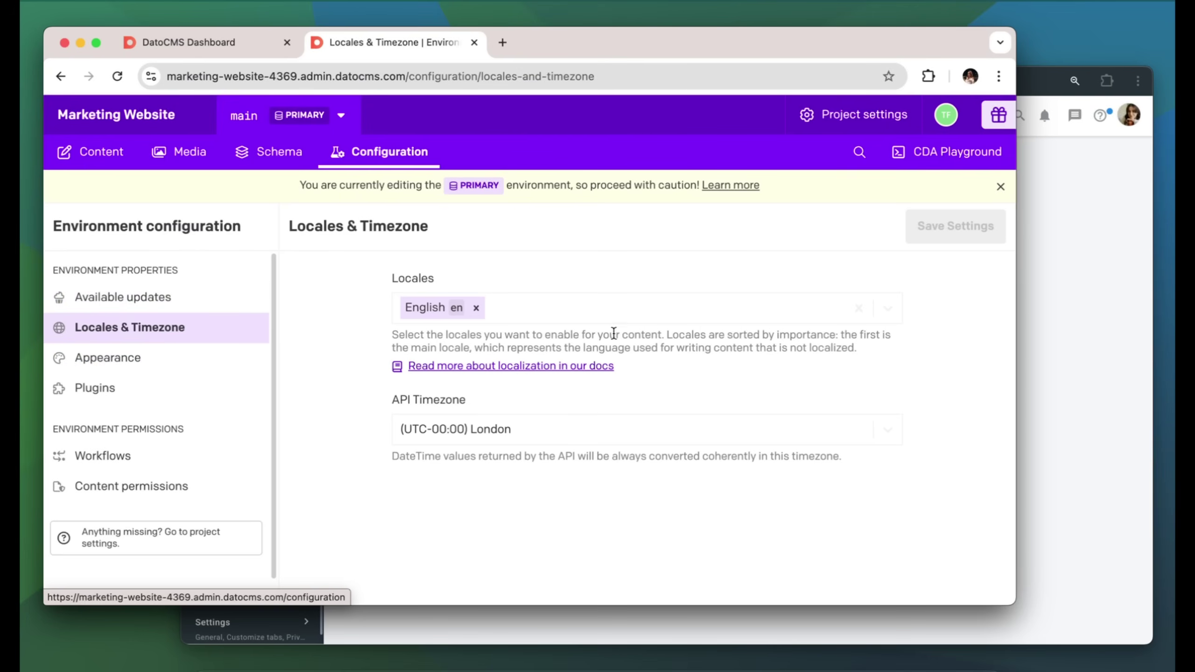
pyautogui.click(788, 311)
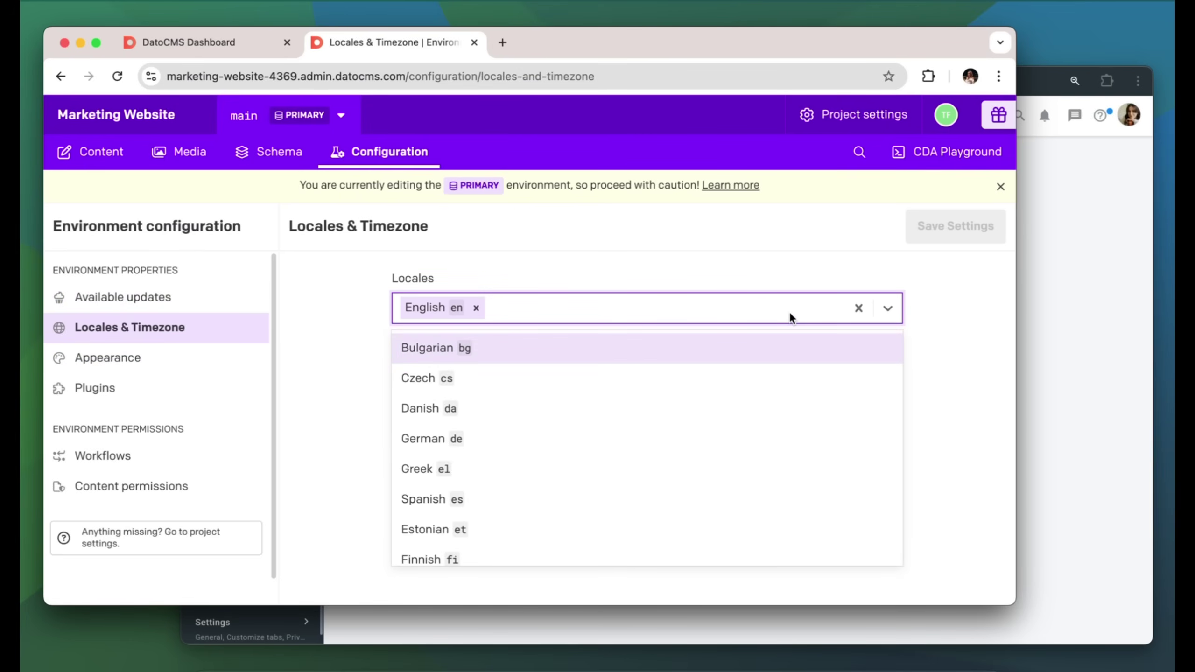
pyautogui.write('fr')
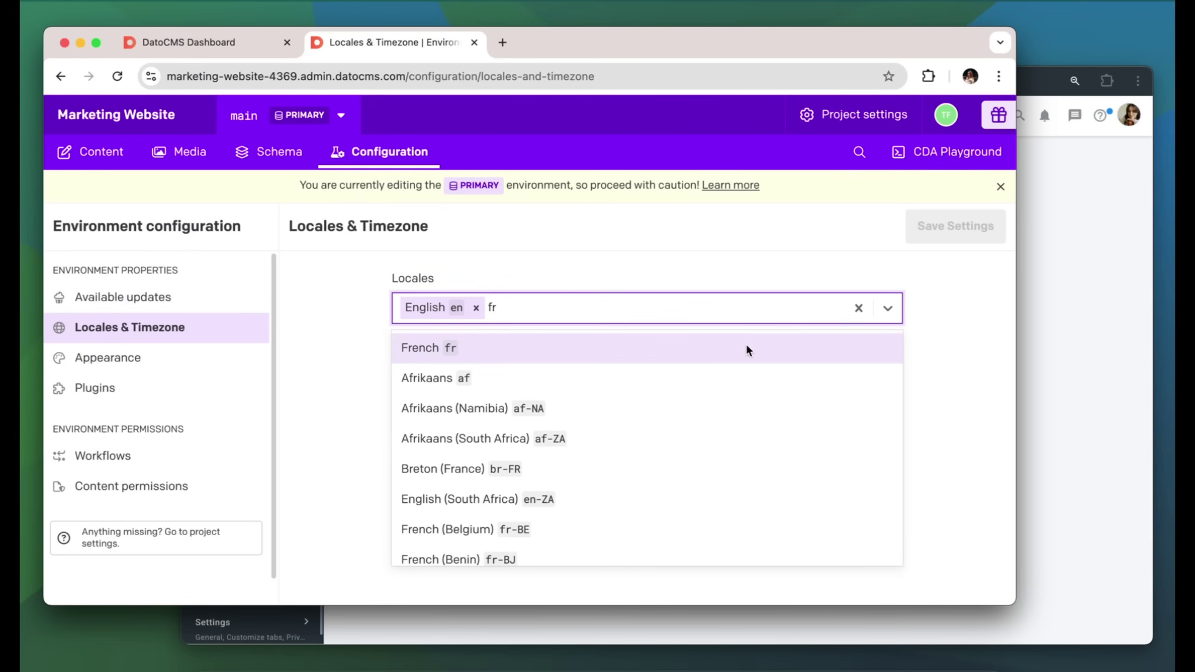
pyautogui.click(746, 345)
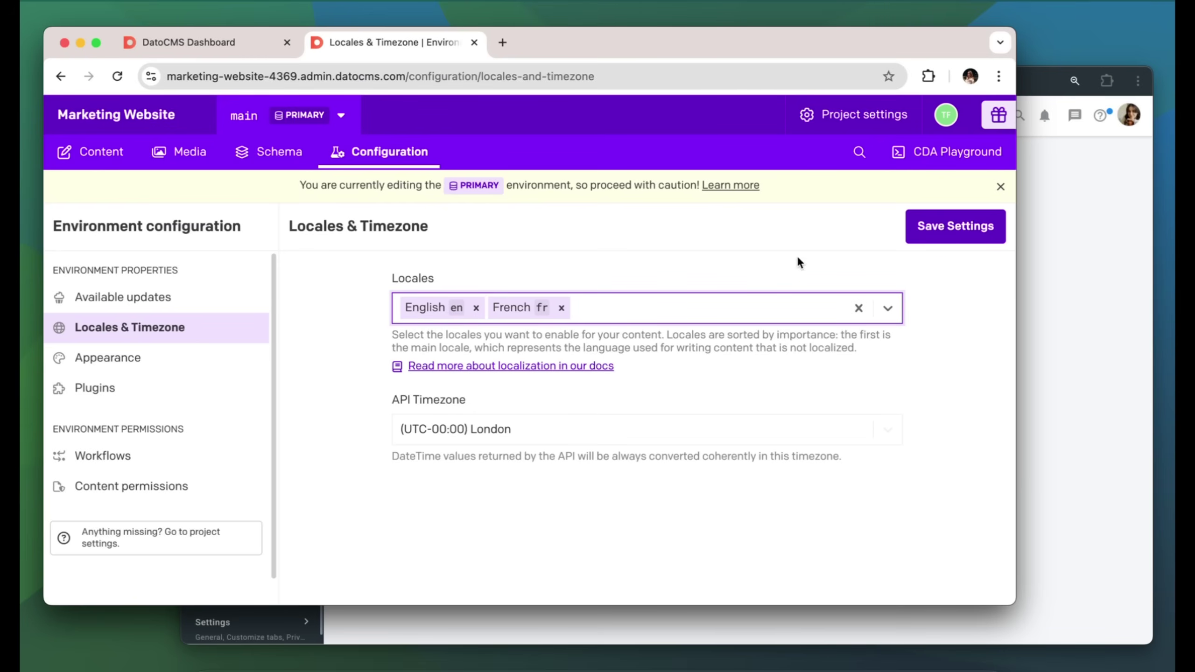
pyautogui.click(926, 238)
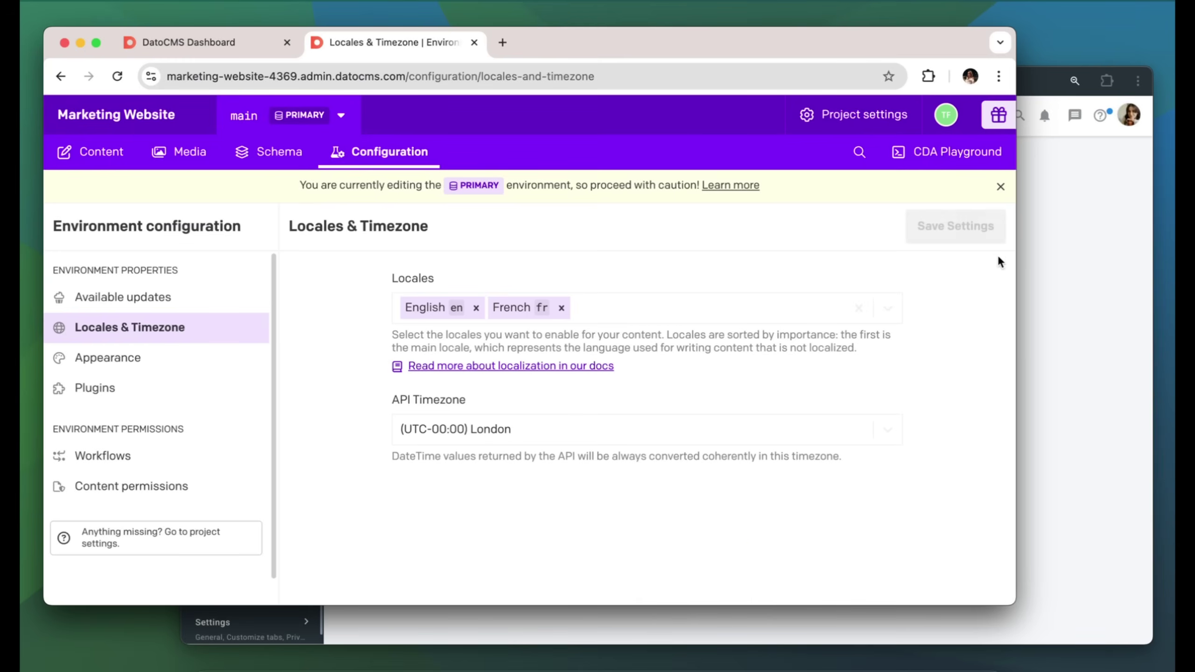
# Open the API tokens section of the DatoCMS project settings
pyautogui.click(1055, 280)
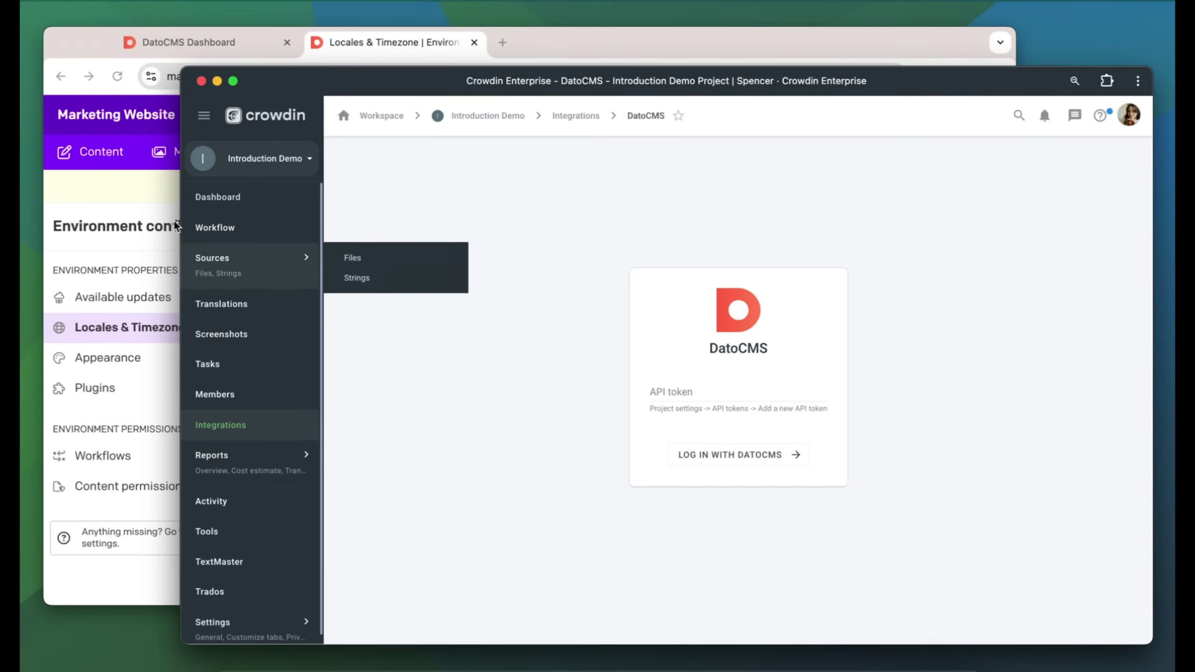
pyautogui.click(137, 207)
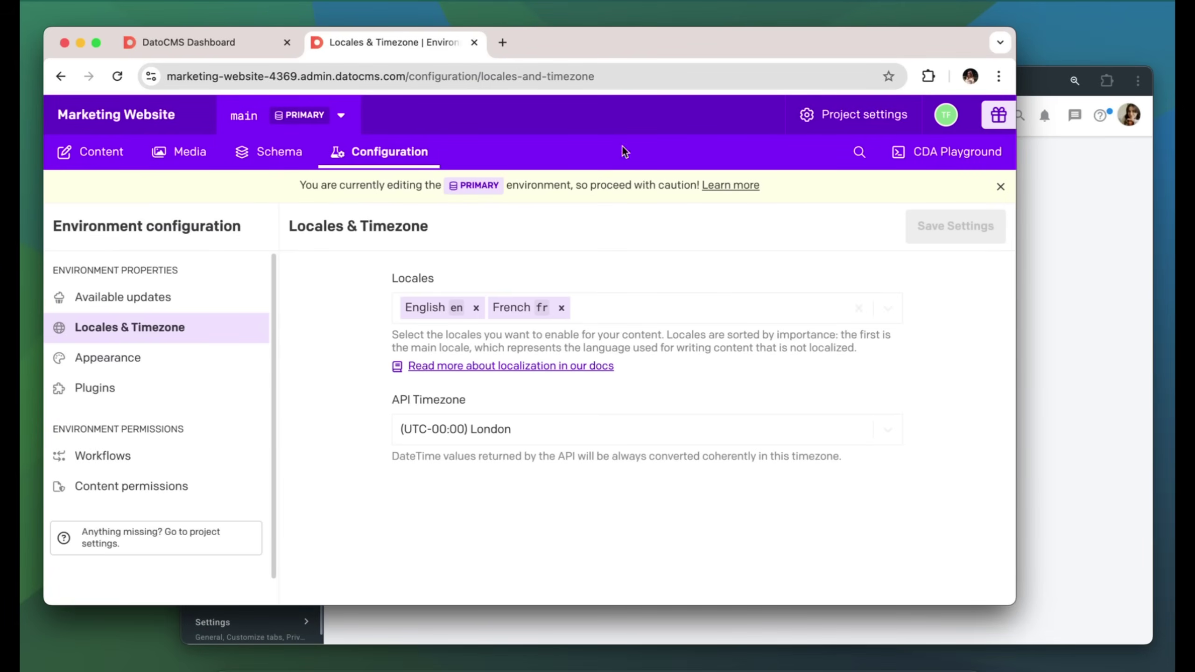
pyautogui.click(824, 116)
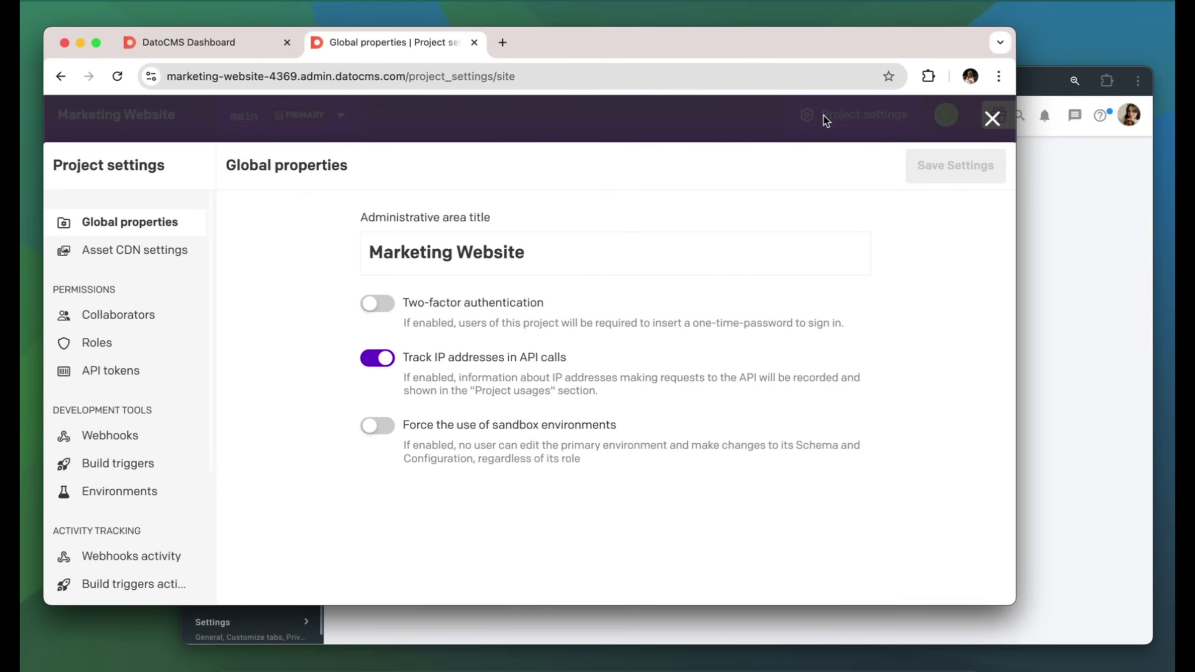
pyautogui.click(116, 371)
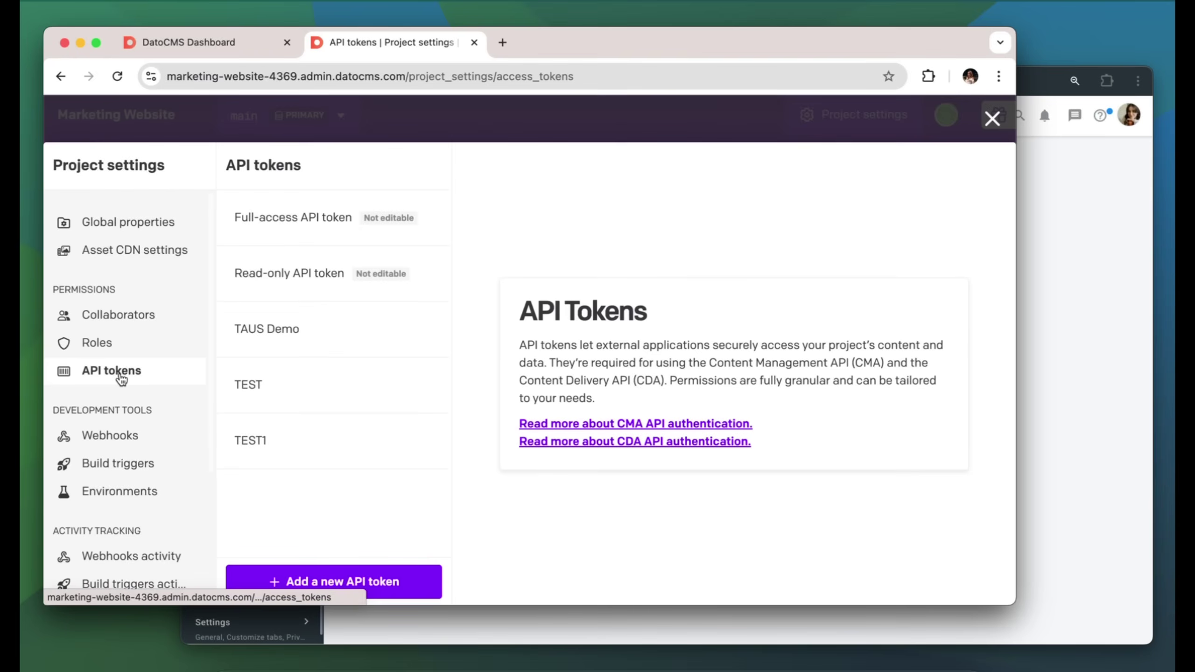
# Create an API token named TEST with the Admin role and all three API accesses enabled
pyautogui.click(307, 575)
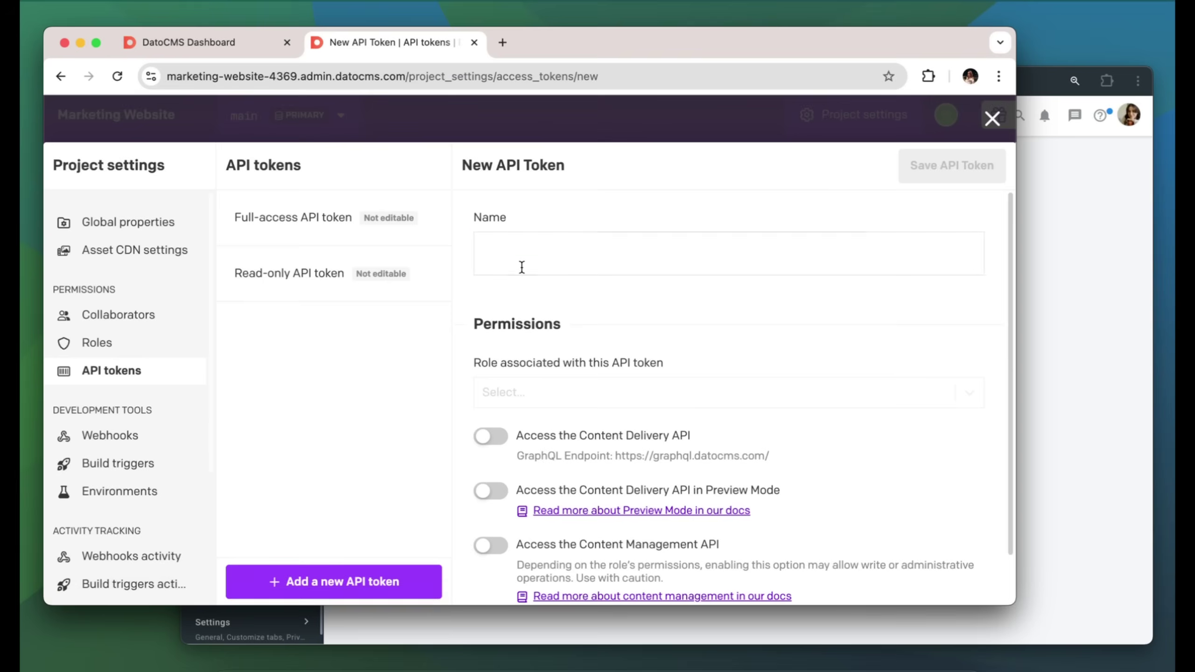
pyautogui.click(533, 251)
pyautogui.write('TEST')
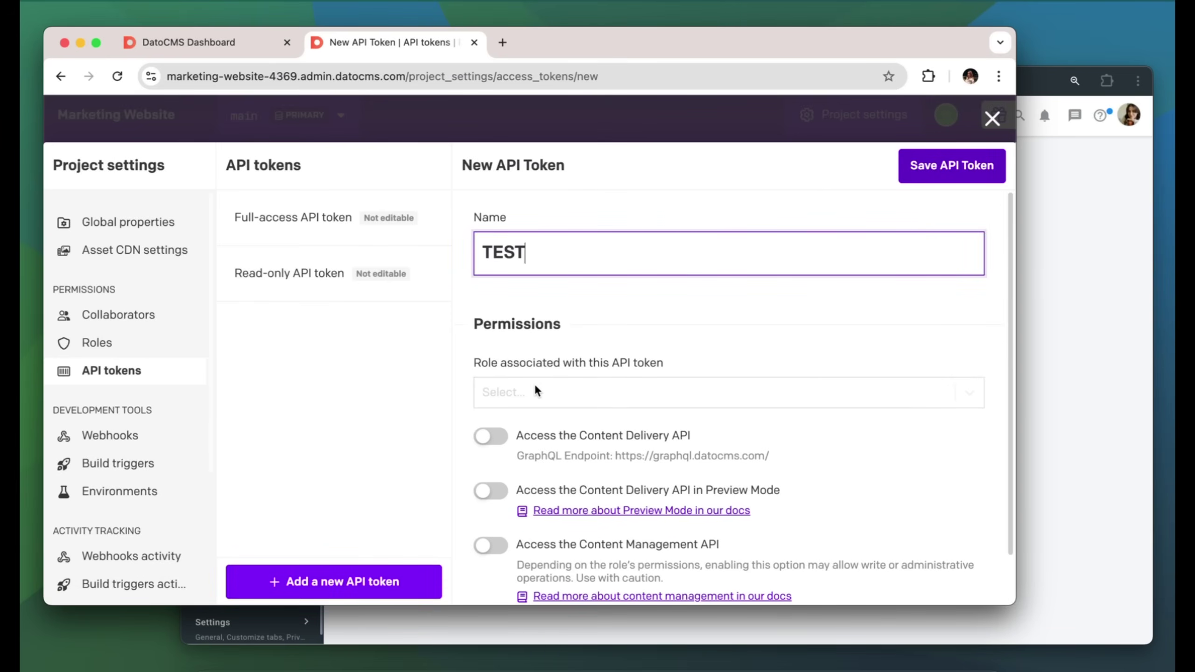
pyautogui.click(534, 385)
pyautogui.click(527, 430)
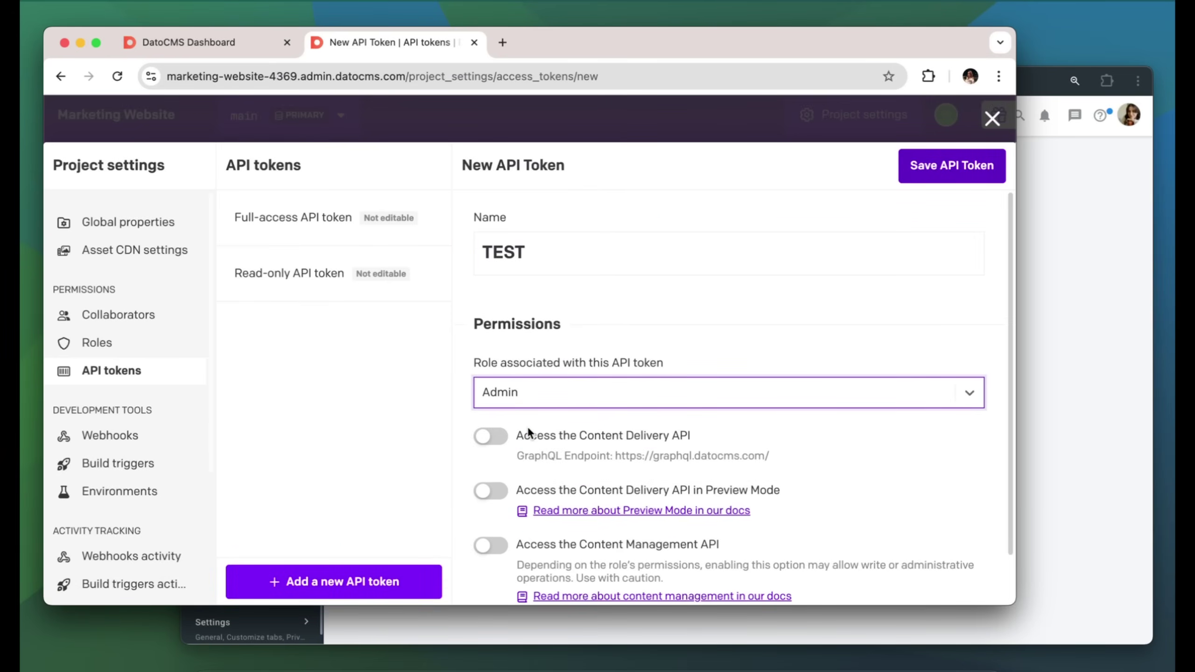
pyautogui.scroll(-2, 526, 426)
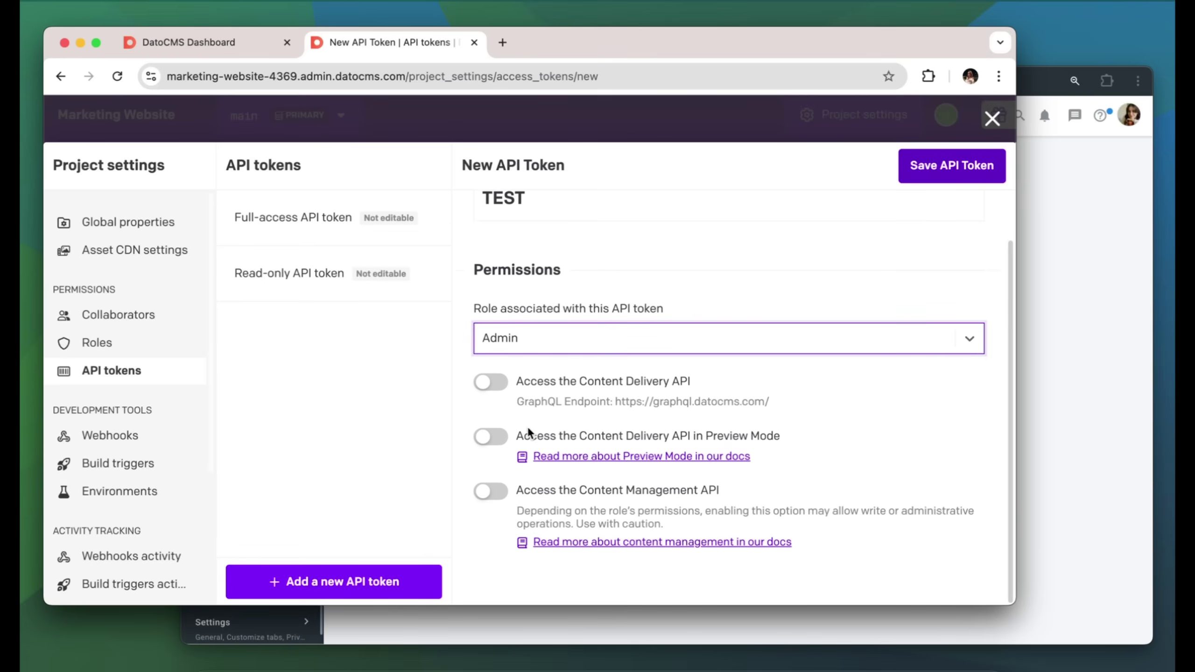
pyautogui.click(487, 389)
pyautogui.click(486, 440)
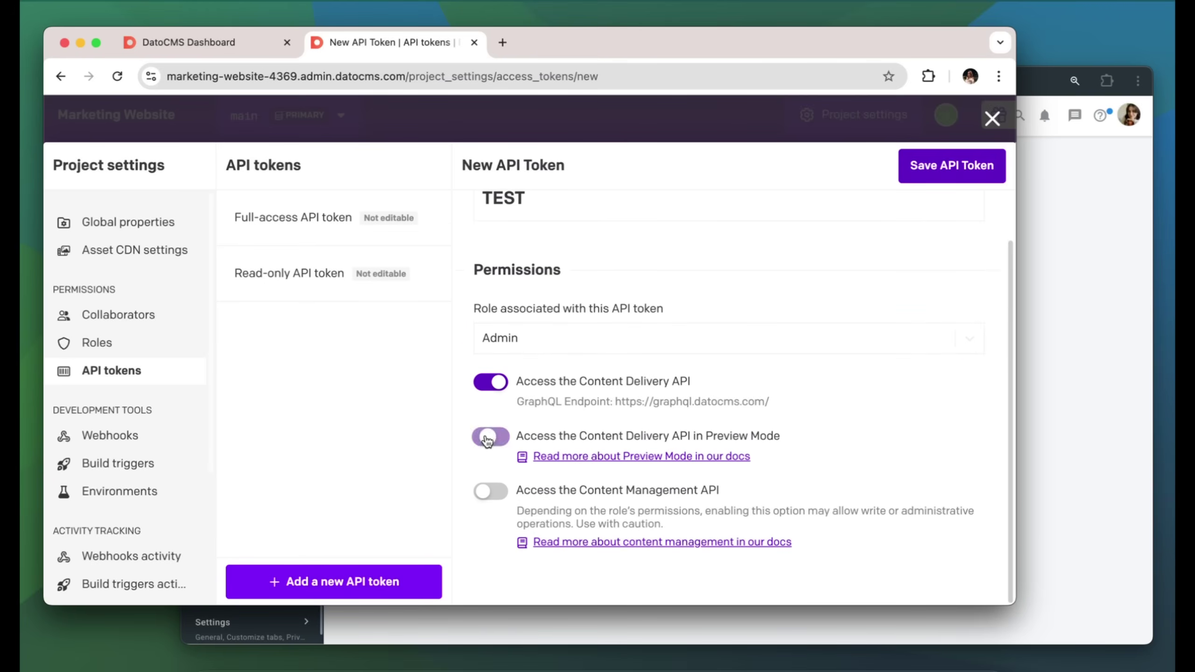
pyautogui.click(487, 495)
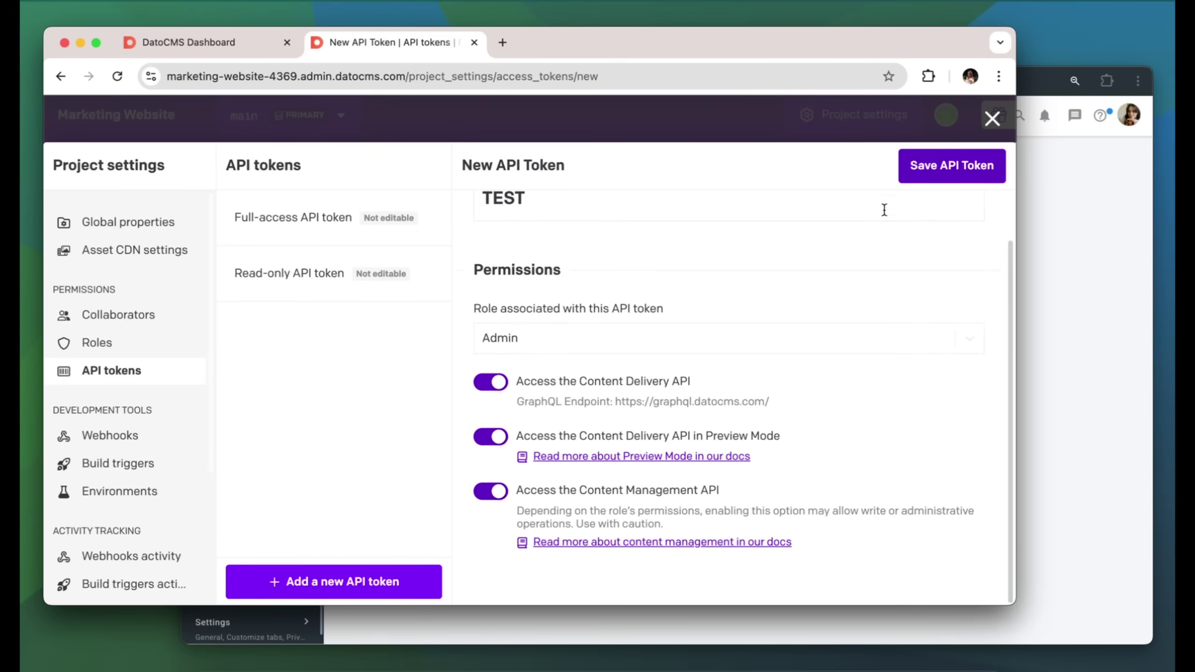
# Save the TEST token and copy its API key
pyautogui.click(924, 177)
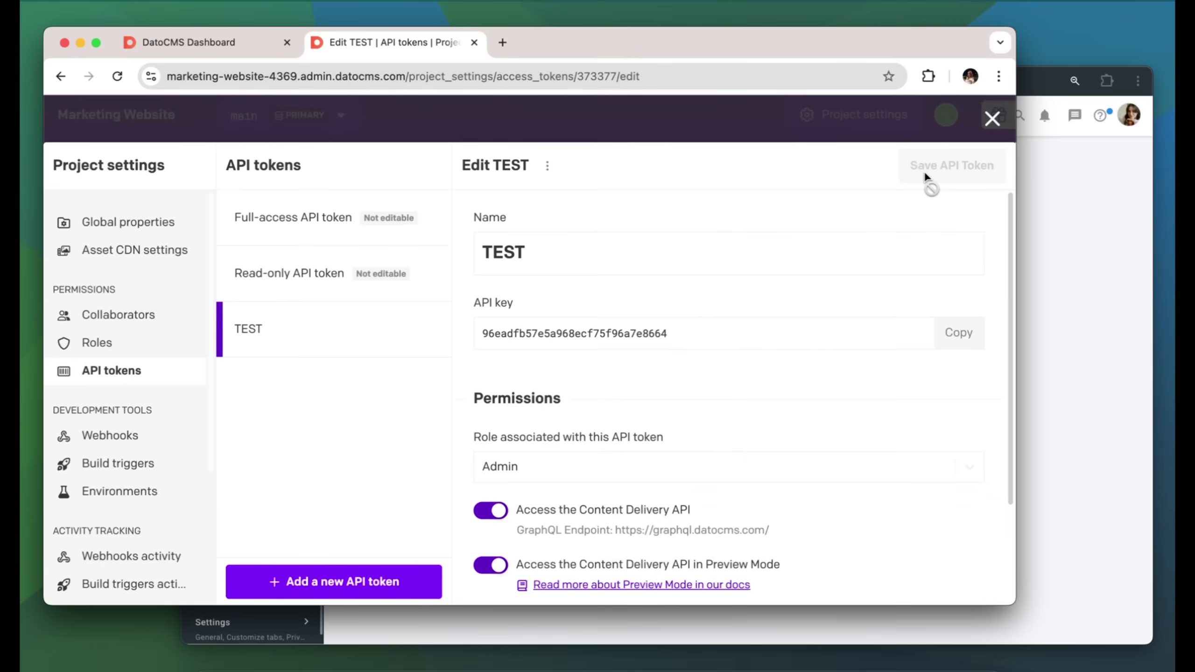
pyautogui.click(962, 339)
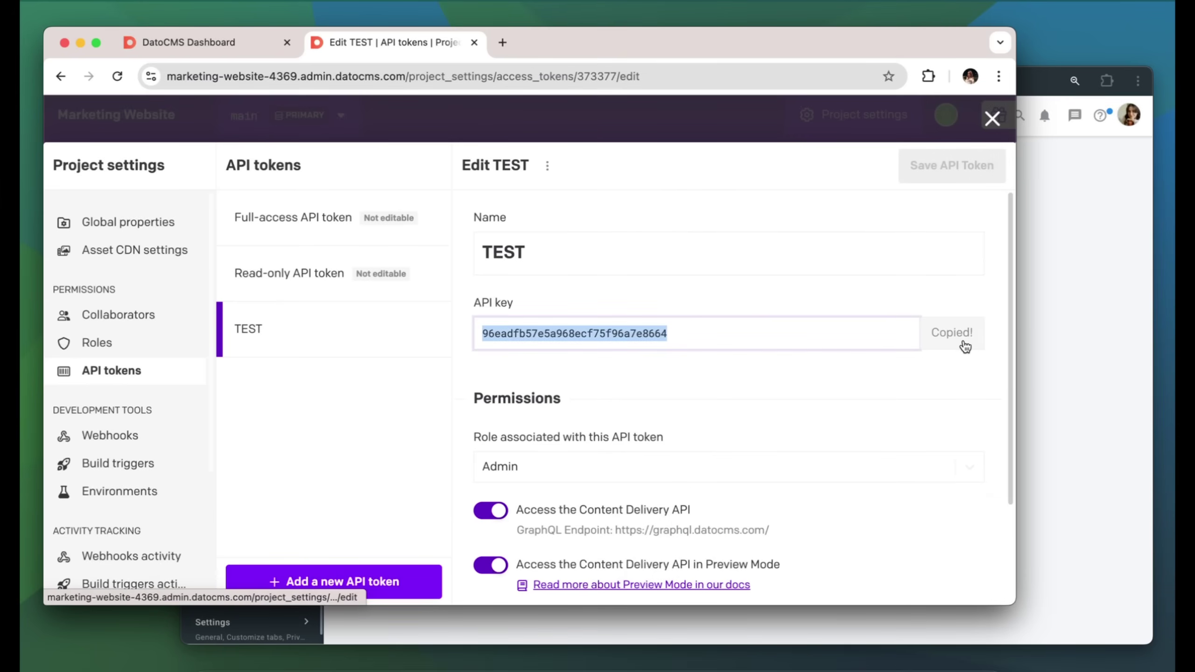
pyautogui.click(1054, 324)
# Paste the copied TEST token into the API token field and log in with DatoCMS
pyautogui.click(751, 386)
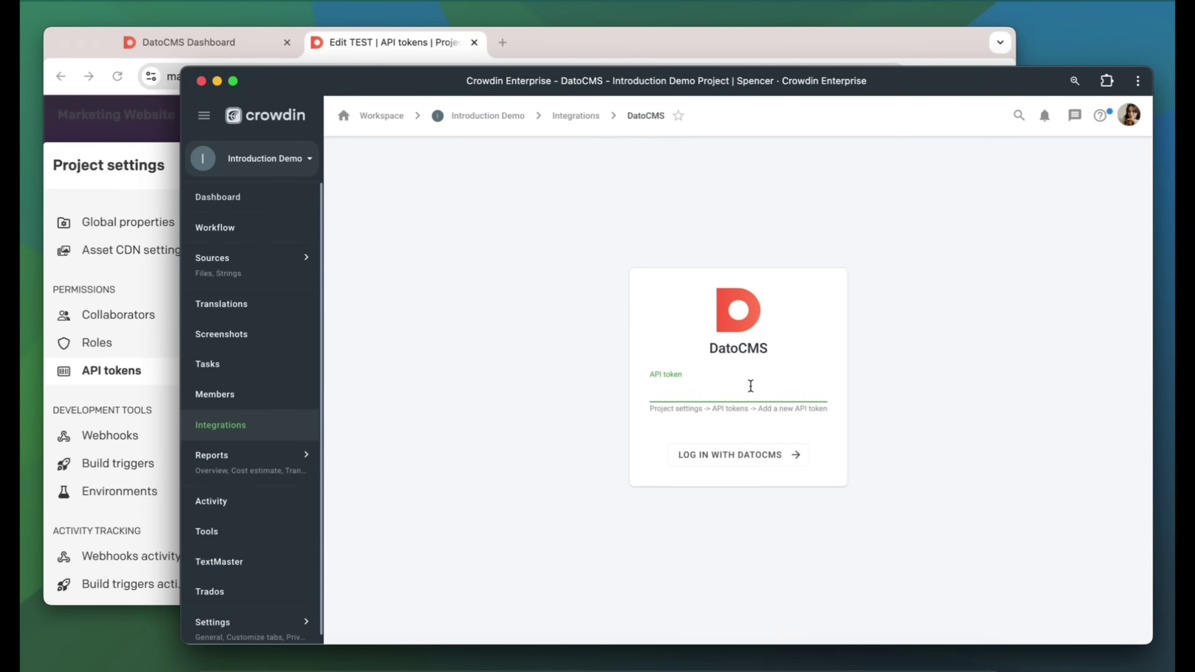
pyautogui.press('super+v')
pyautogui.click(755, 453)
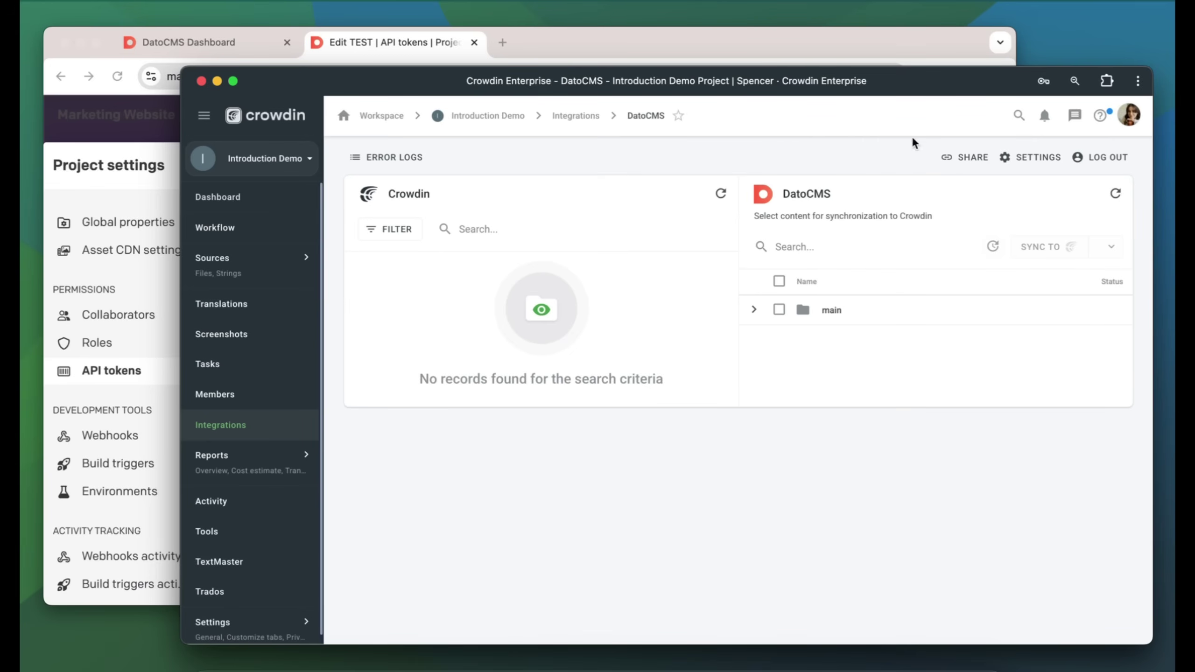
# In the integration's General Settings, map French to the fr language code and save
pyautogui.click(1028, 155)
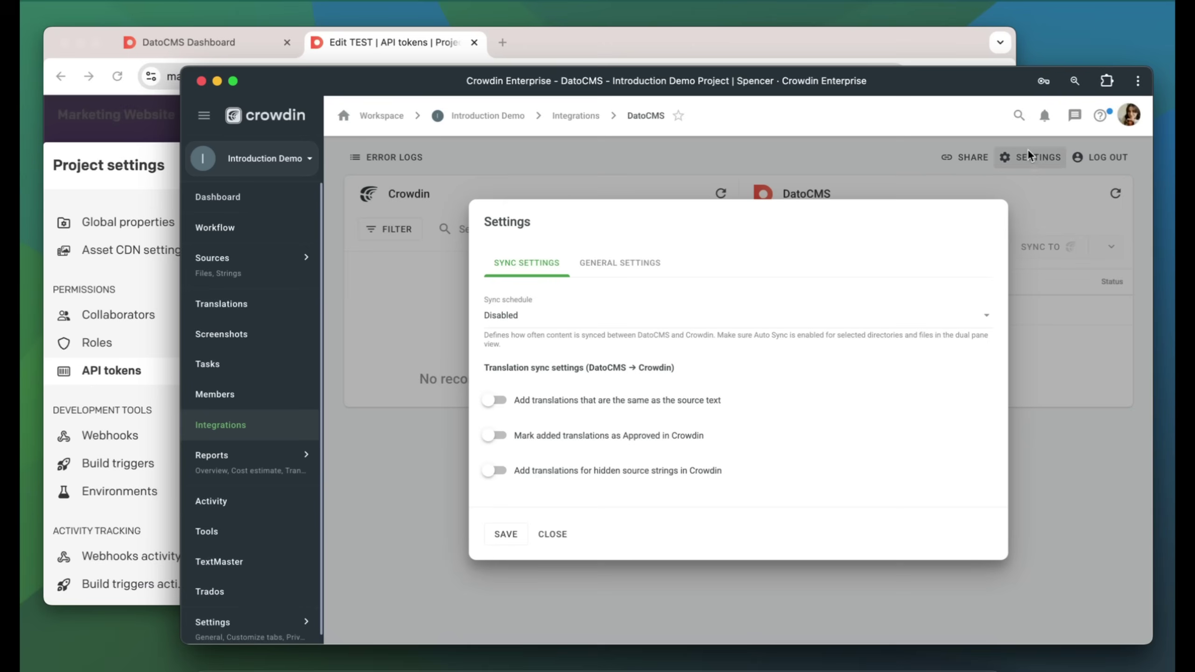
pyautogui.click(639, 268)
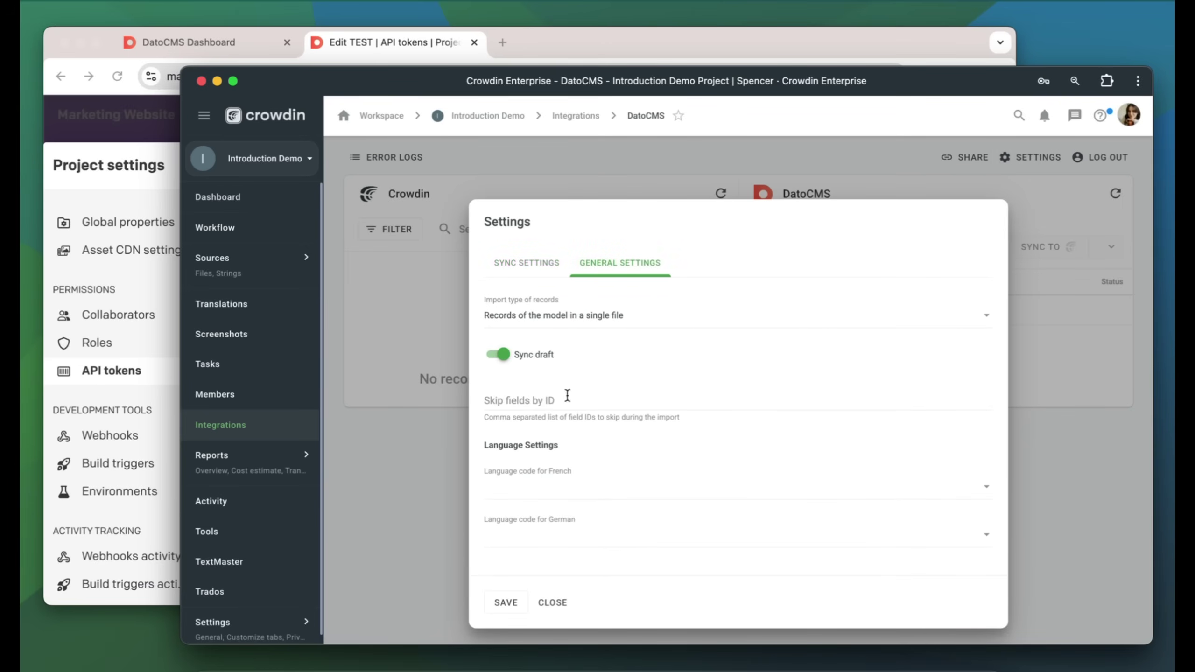
pyautogui.click(532, 490)
pyautogui.click(515, 565)
pyautogui.click(506, 603)
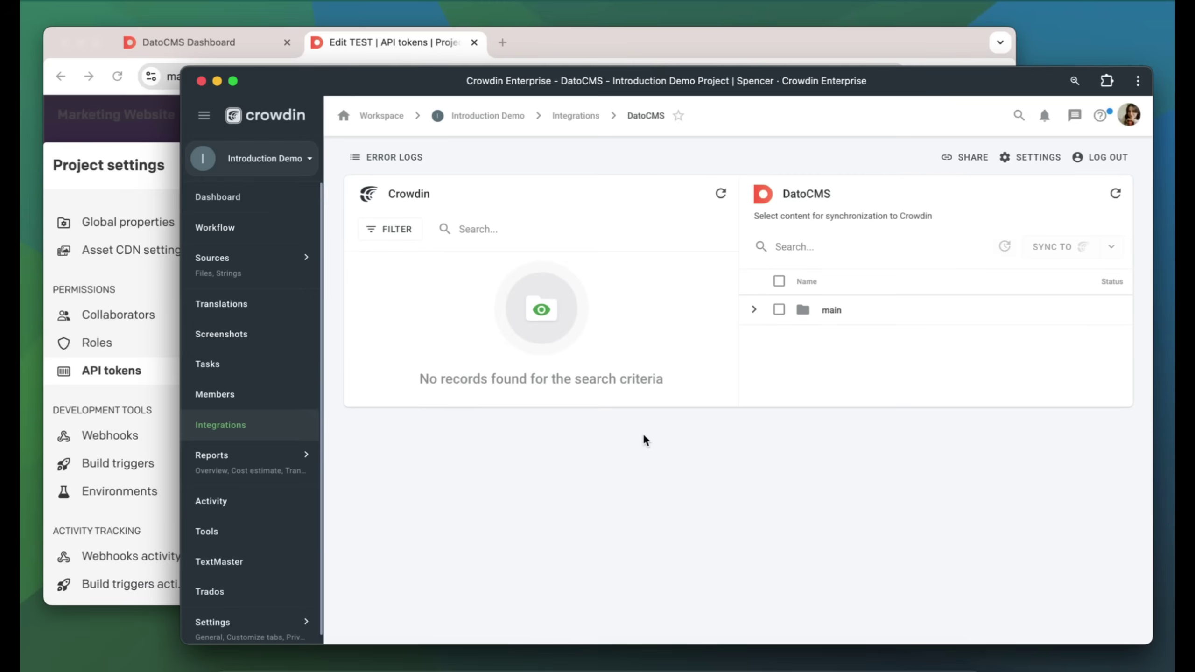
# Sync the Author model under main to Crowdin and expand it to show French and German
pyautogui.click(754, 311)
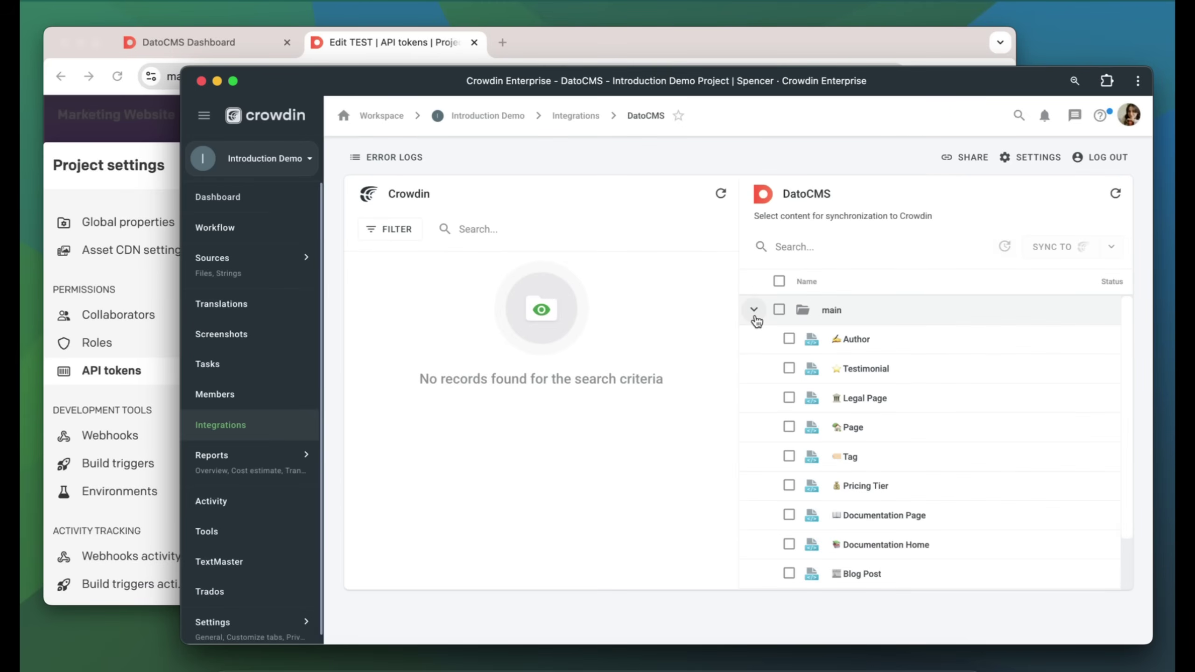
pyautogui.click(789, 339)
pyautogui.click(1050, 245)
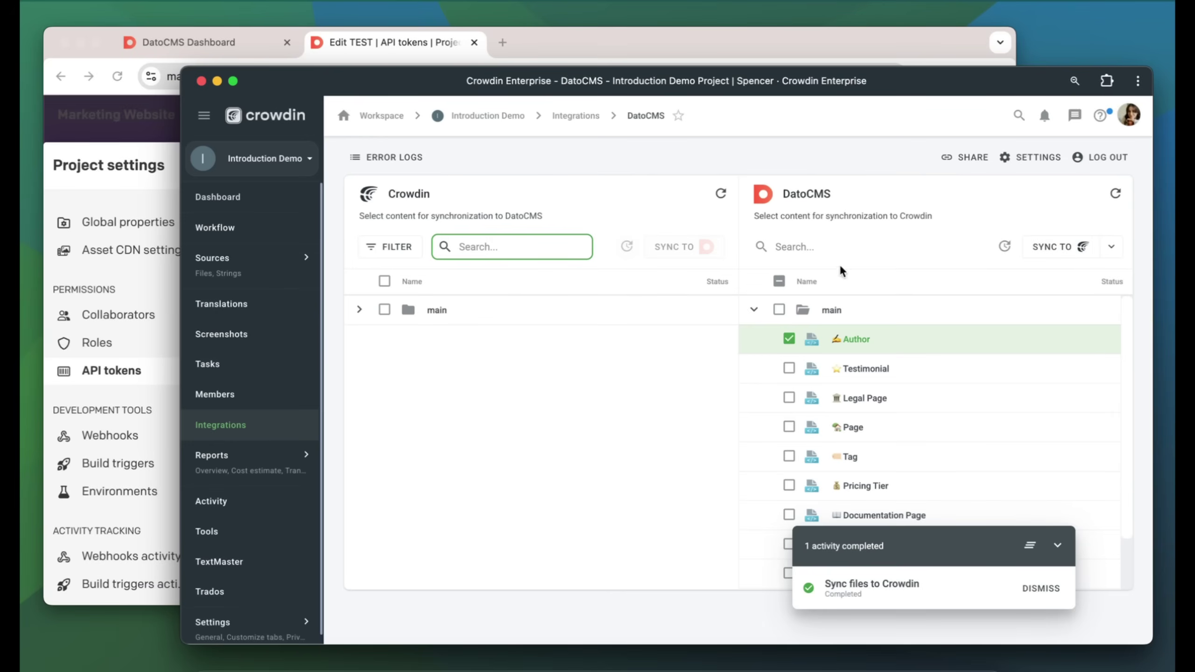
pyautogui.click(360, 311)
pyautogui.click(369, 339)
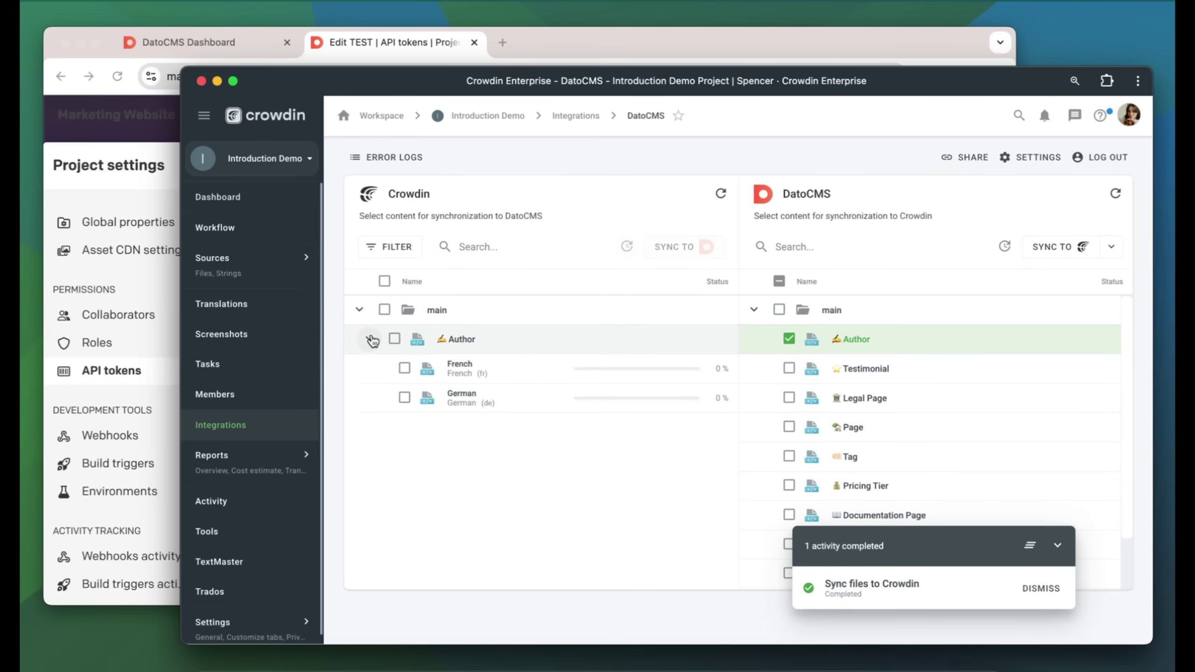
# Open French Author.xml under DatoCMS > main in the editor and scroll through its translations
pyautogui.click(261, 197)
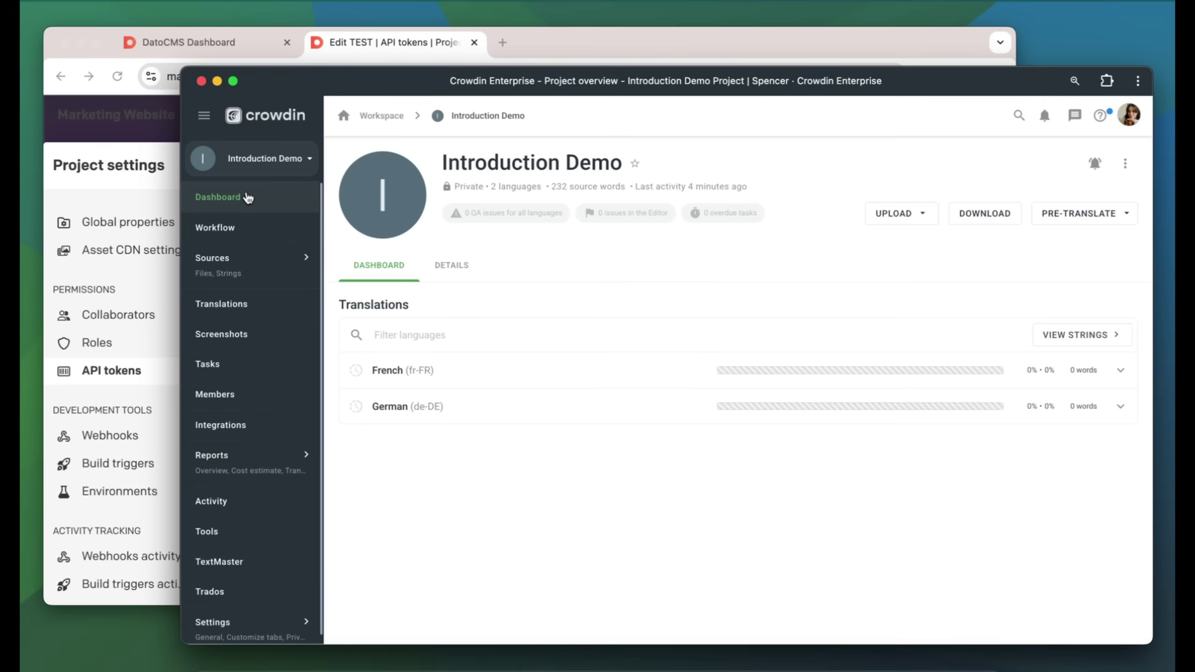
pyautogui.click(433, 364)
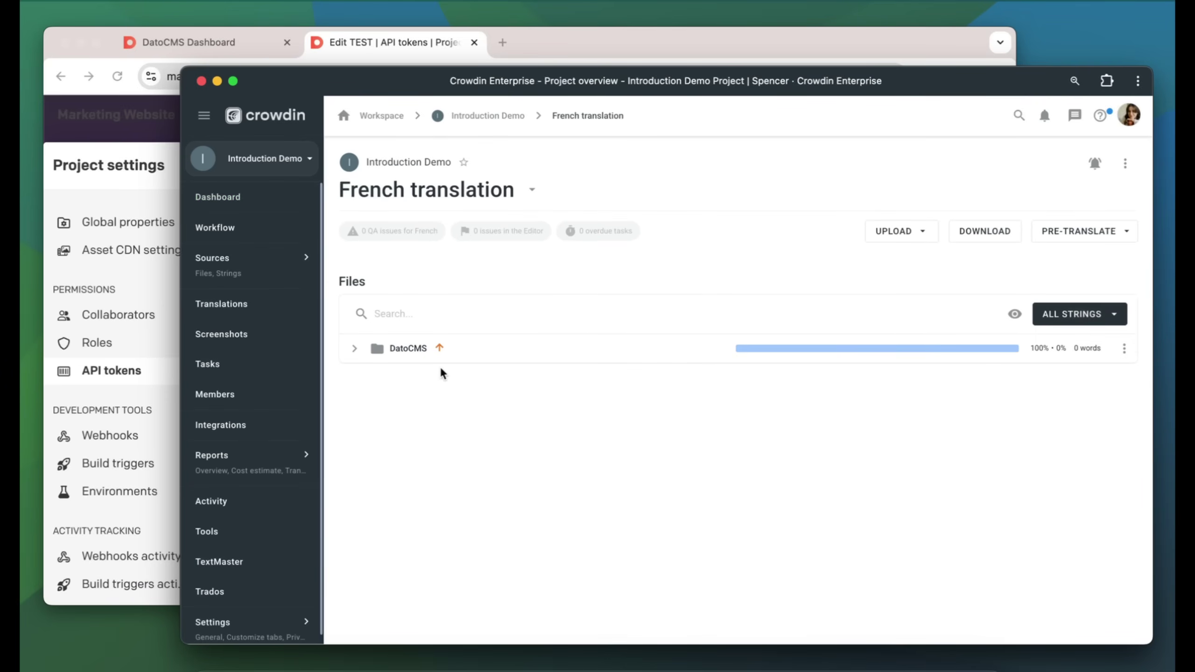
pyautogui.click(452, 360)
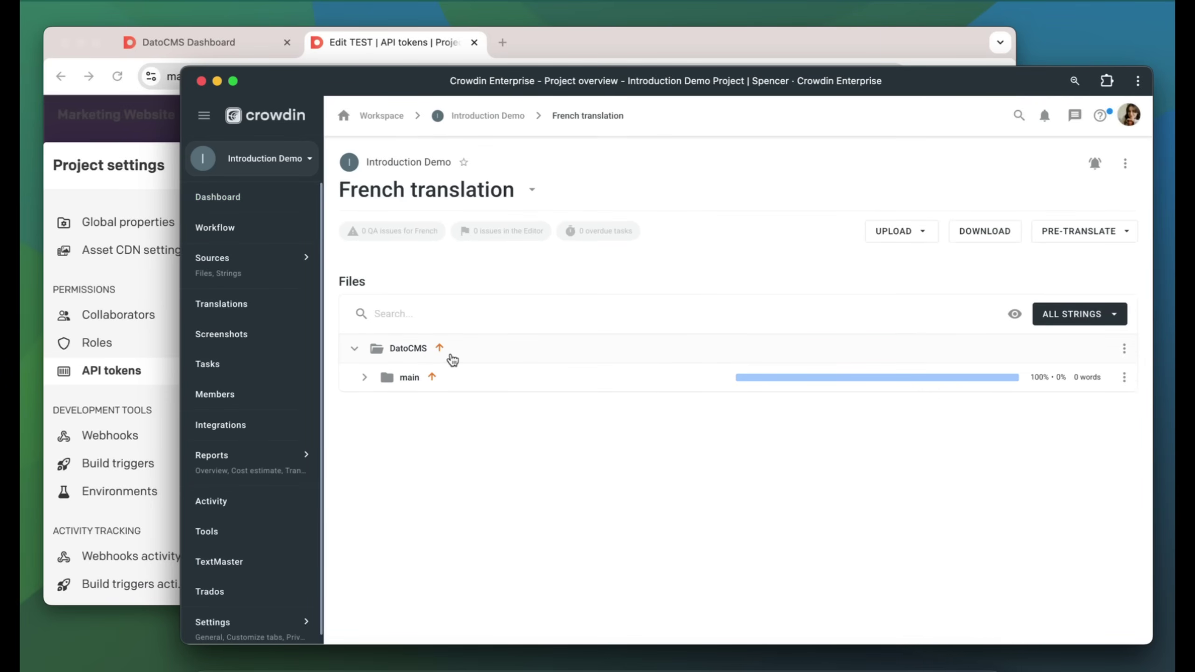
pyautogui.click(454, 382)
pyautogui.click(452, 404)
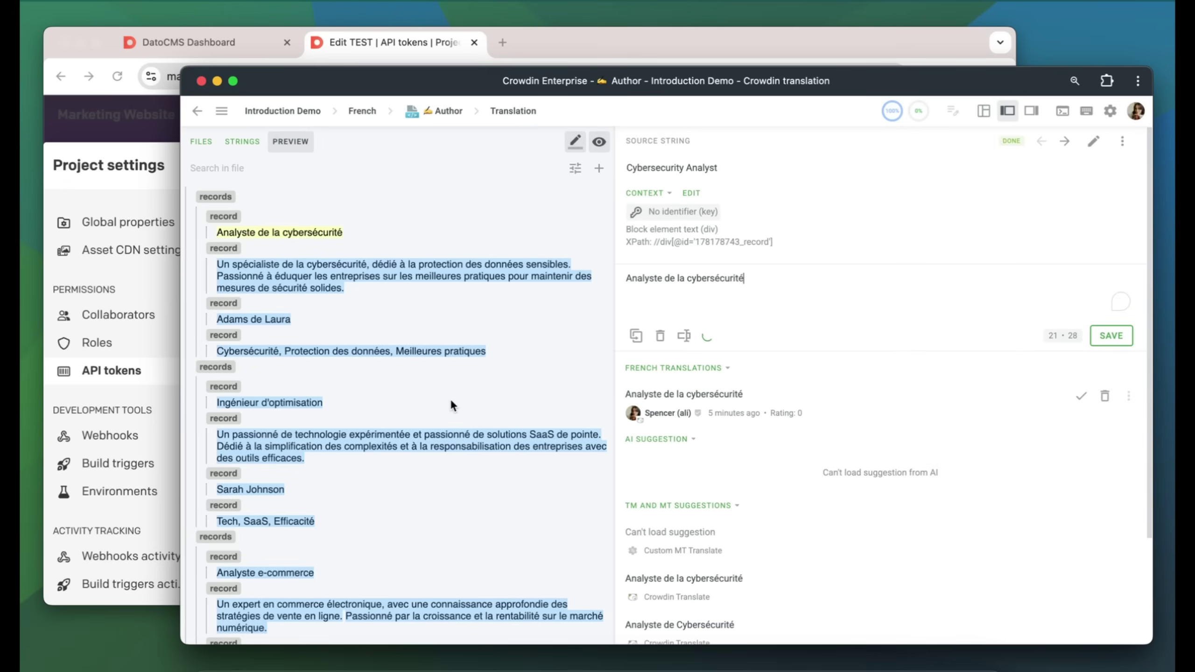
pyautogui.scroll(-10, 450, 398)
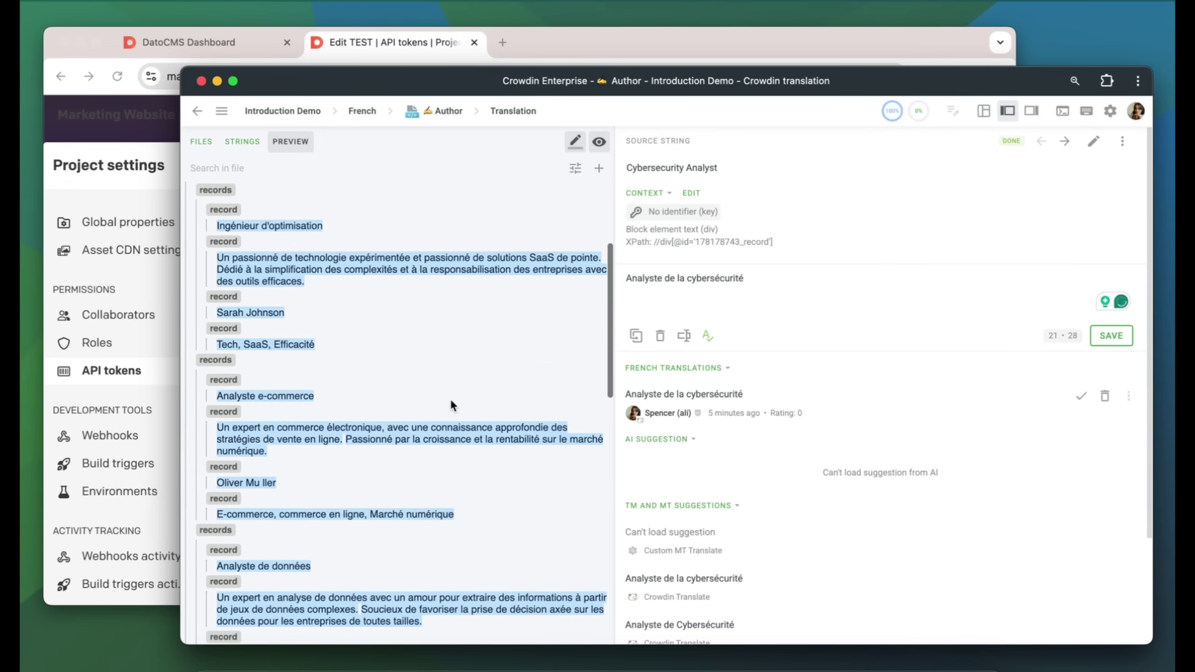
pyautogui.scroll(-12, 450, 397)
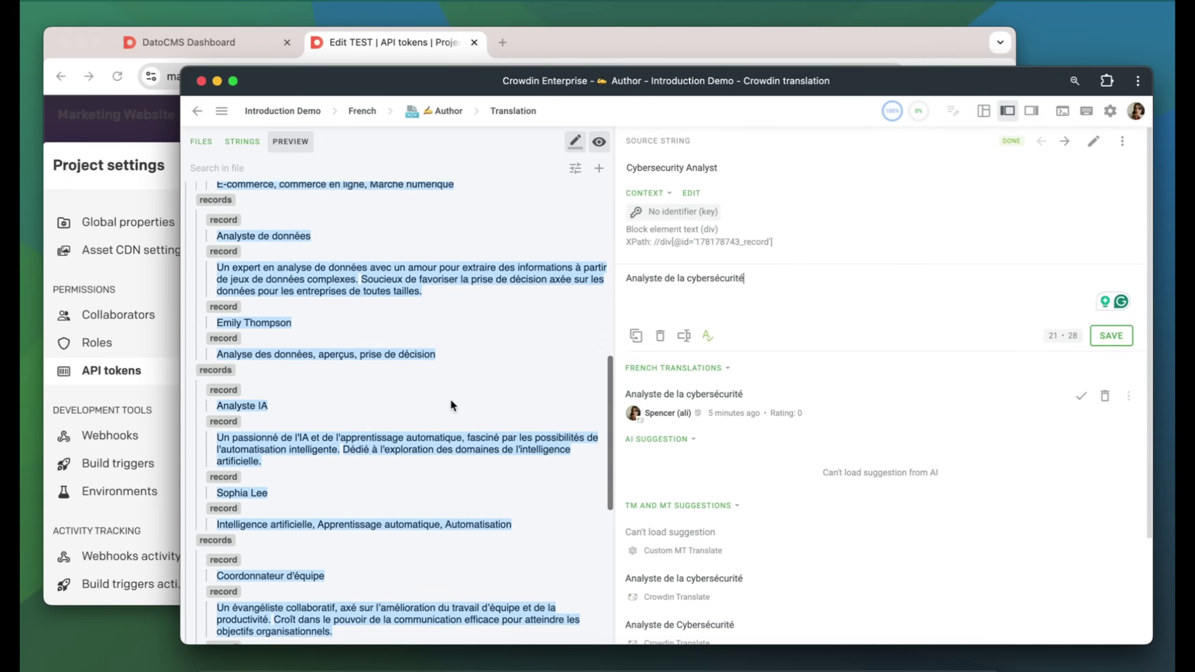
pyautogui.scroll(-7, 450, 397)
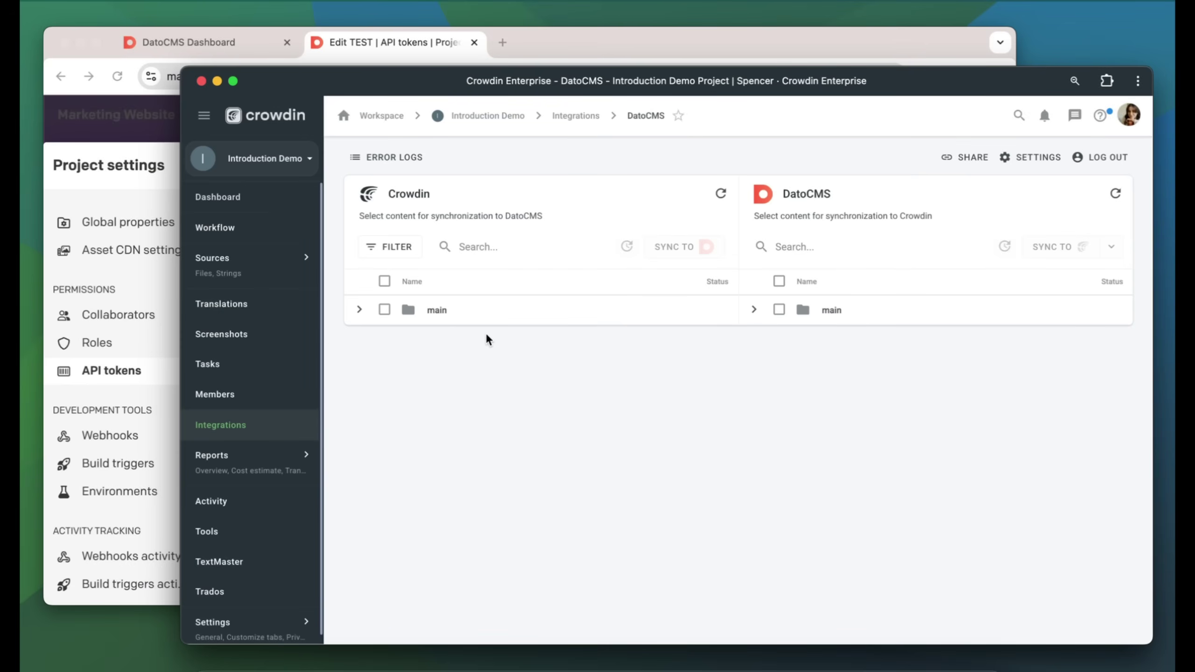
# Select the French row under main > Author and sync it to DatoCMS
pyautogui.click(359, 310)
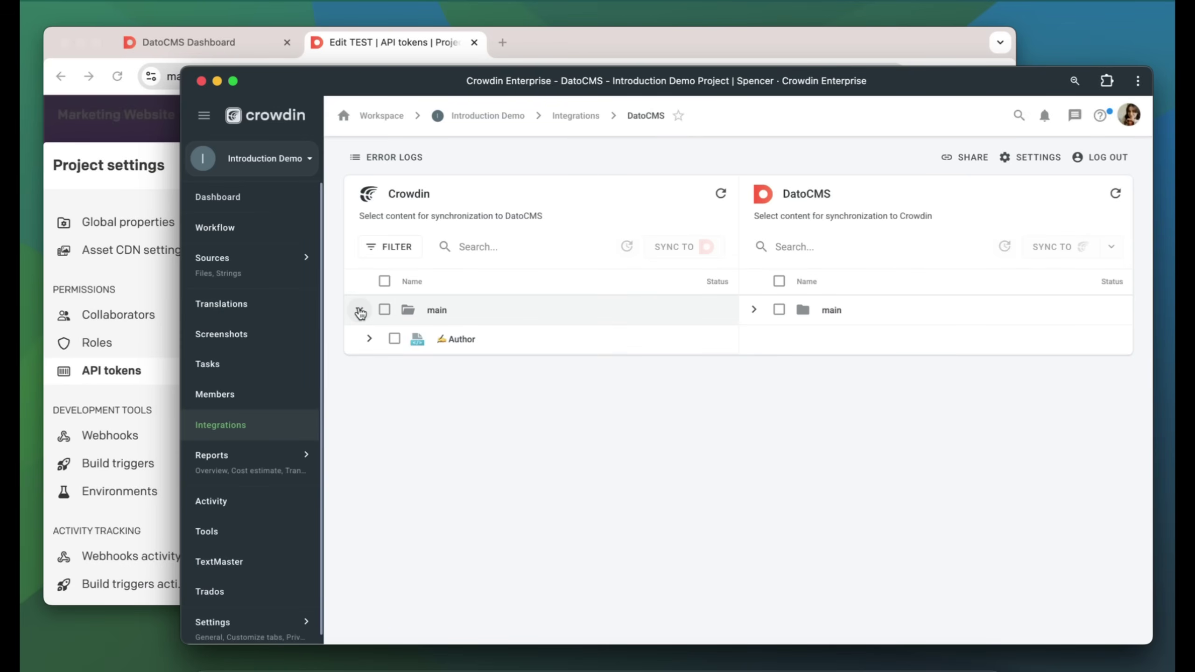
pyautogui.click(370, 338)
pyautogui.click(404, 368)
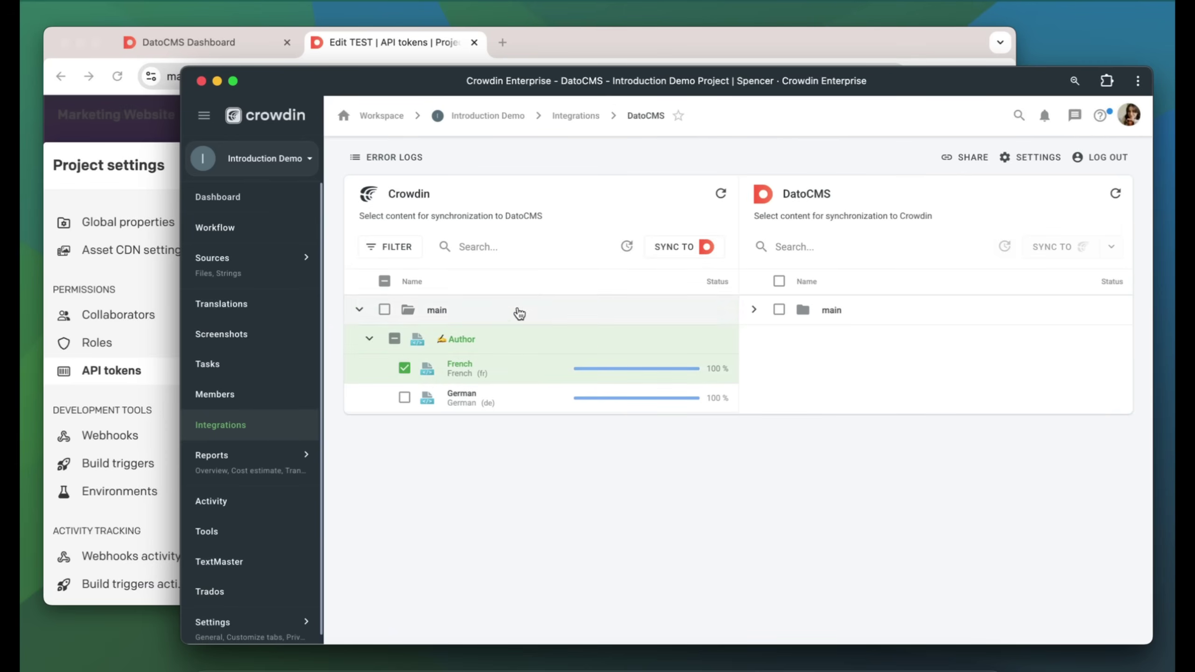
pyautogui.click(669, 248)
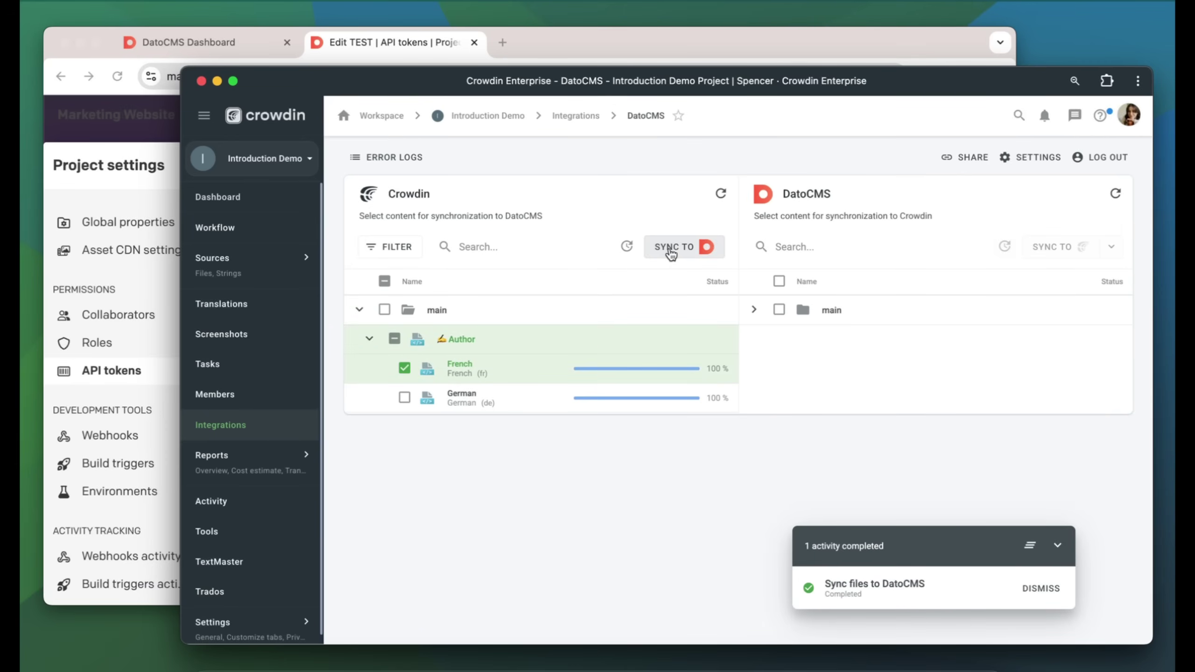
pyautogui.click(144, 175)
# Open an author record under Content > Authors and view its French locale tab
pyautogui.press('Escape')
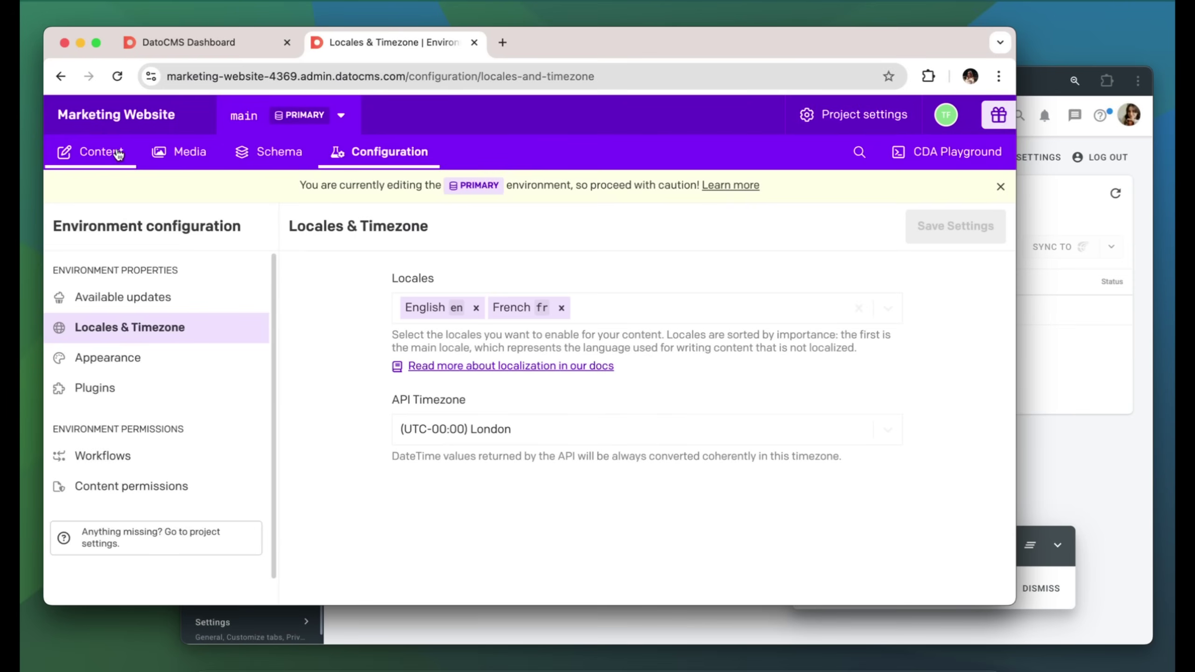
pyautogui.click(119, 154)
pyautogui.scroll(-2, 283, 376)
pyautogui.click(296, 404)
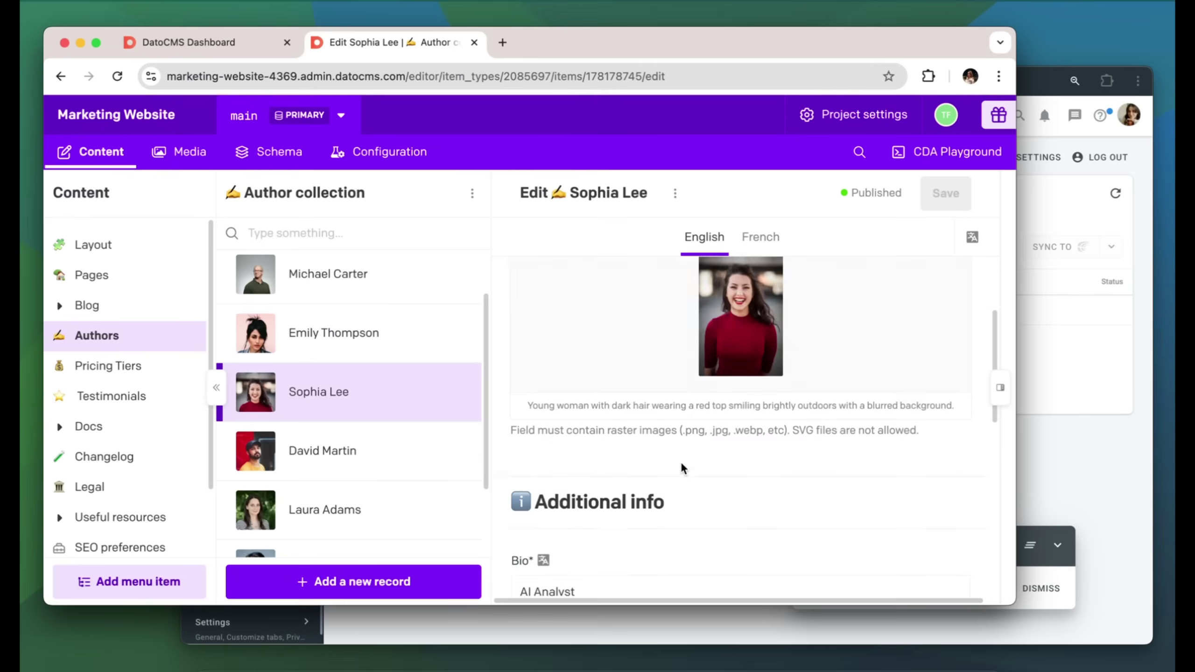
pyautogui.scroll(-5, 680, 461)
pyautogui.click(765, 250)
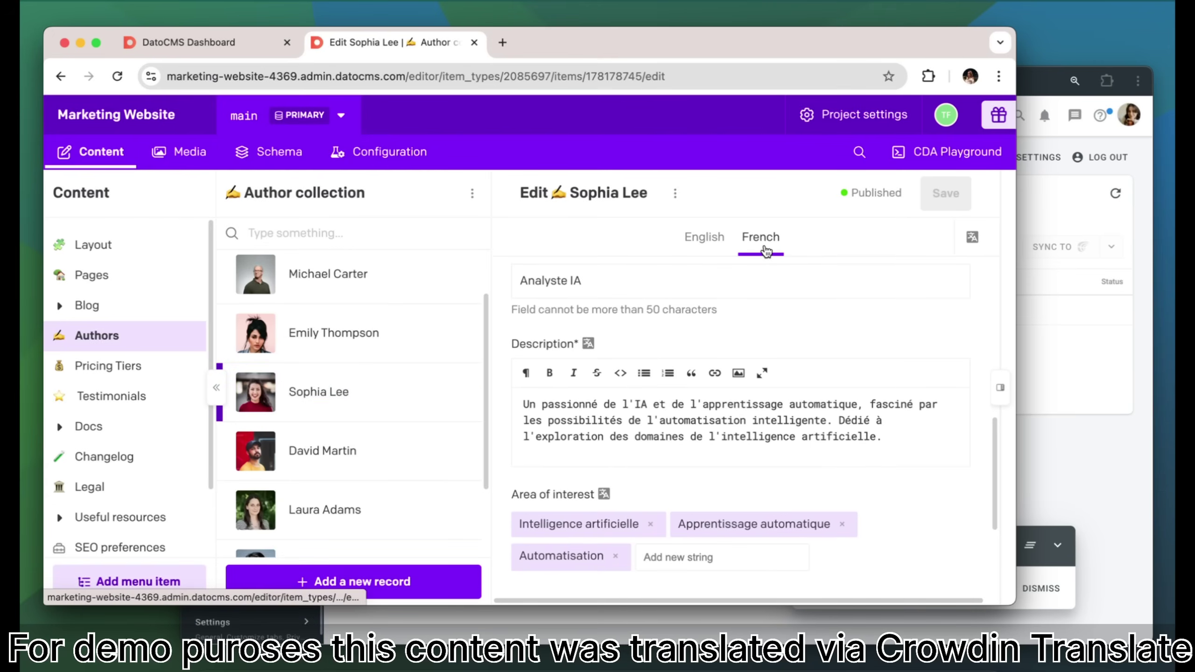